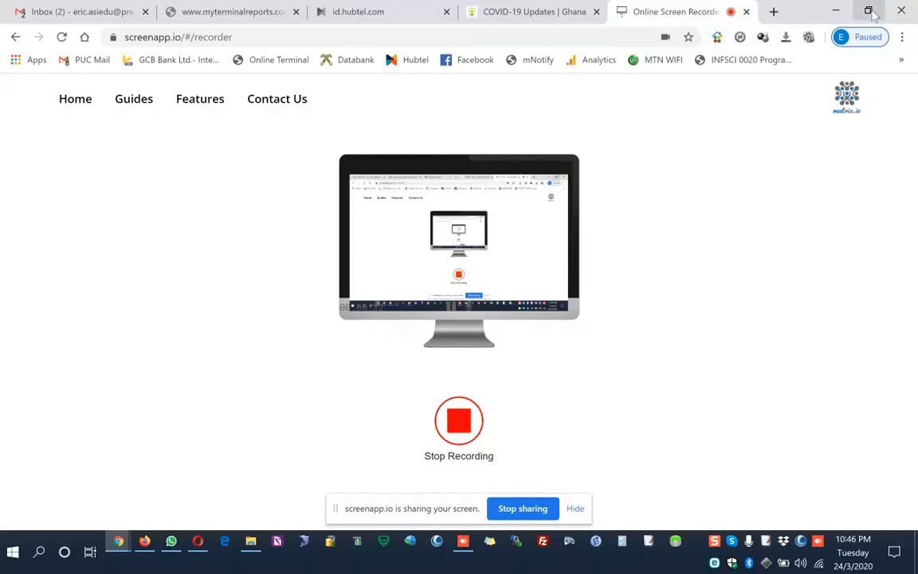
Switch to the AnyDesk remote session and open the SETUPS folder in the SaproSoft SHS Administrator shortcut's file location.
left_click(835, 11)
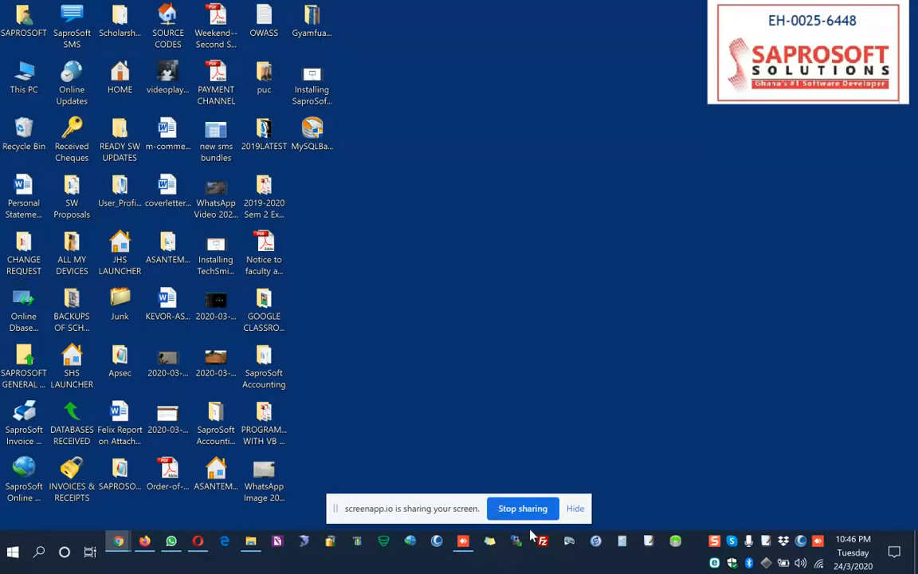
left_click(463, 541)
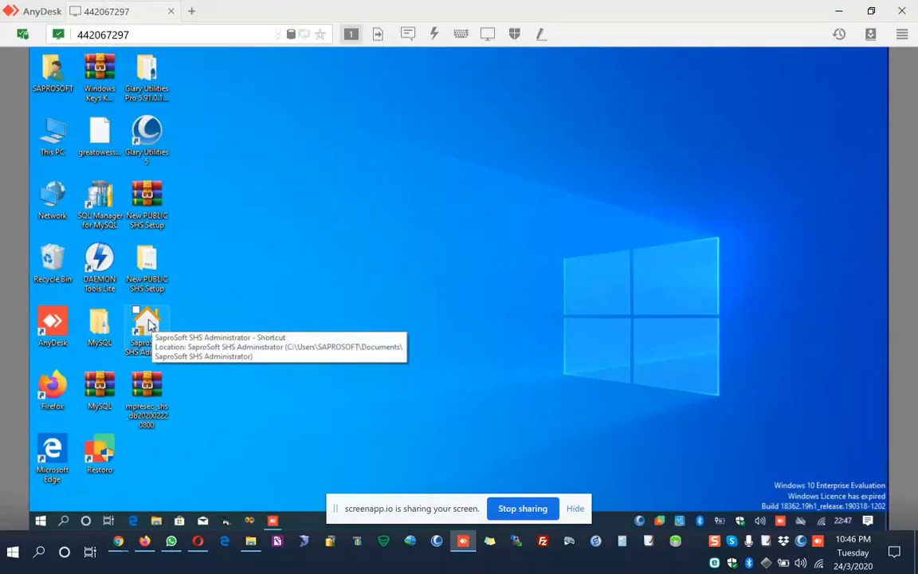
double_click(147, 324)
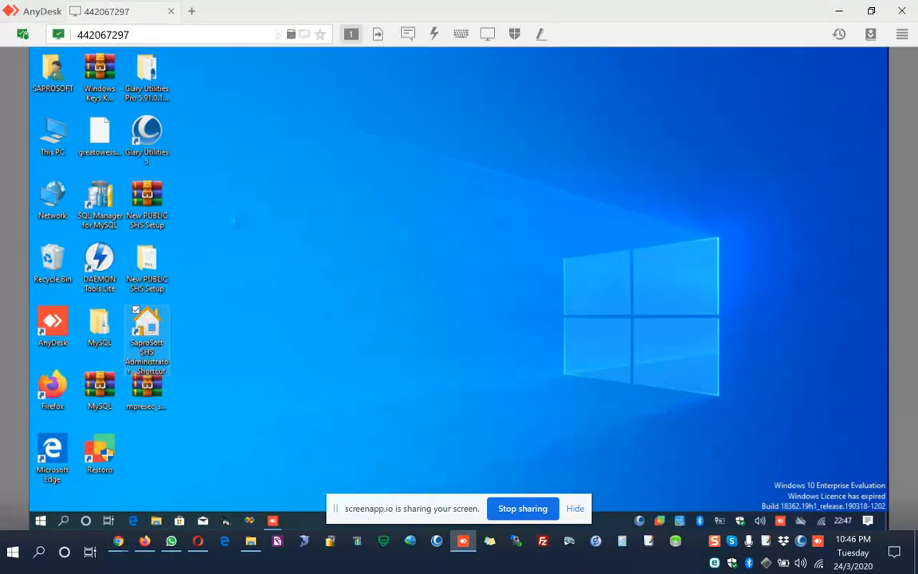
key("shift+F10")
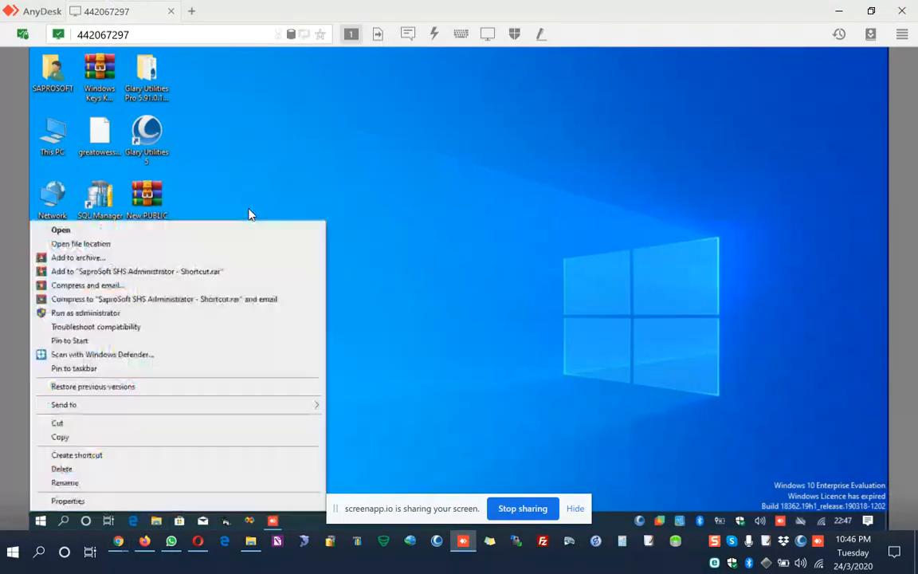
left_click(80, 243)
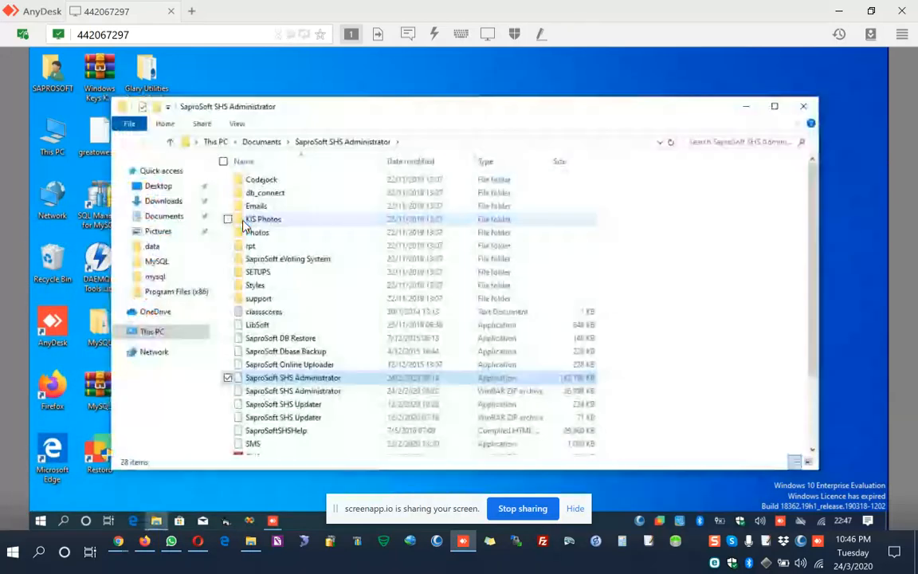
double_click(251, 272)
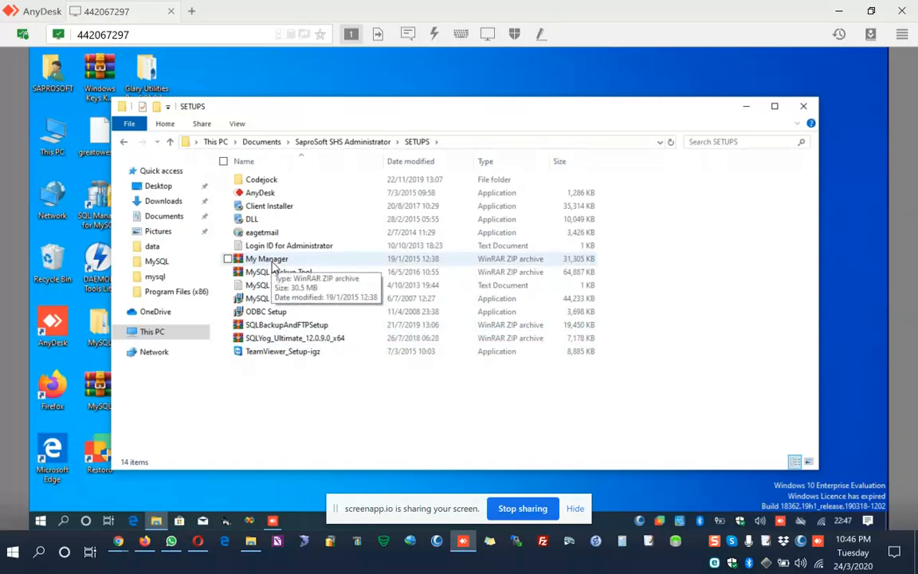
Extract the SQLYog_Ultimate_12.0.9.0_x64 archive to the Desktop and close the archive and SETUPS windows.
double_click(286, 339)
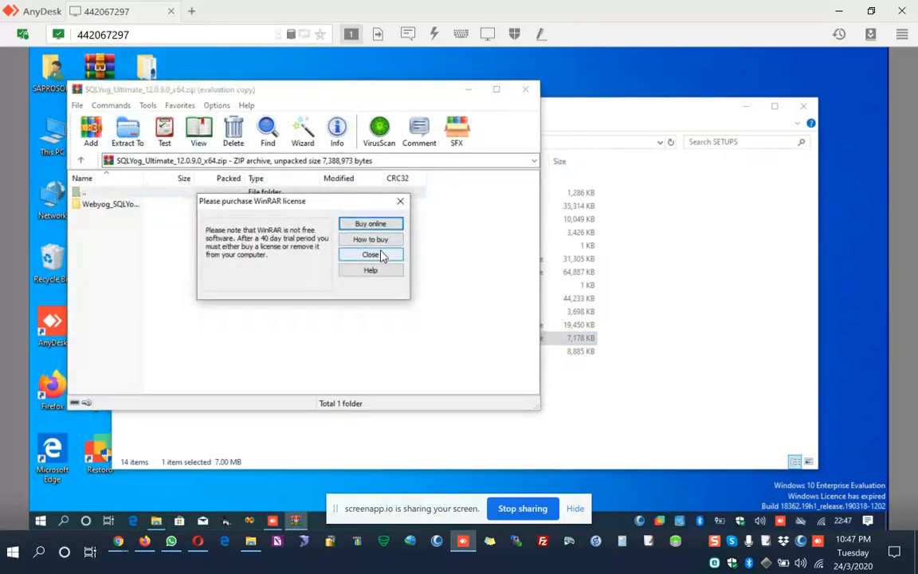
left_click(370, 254)
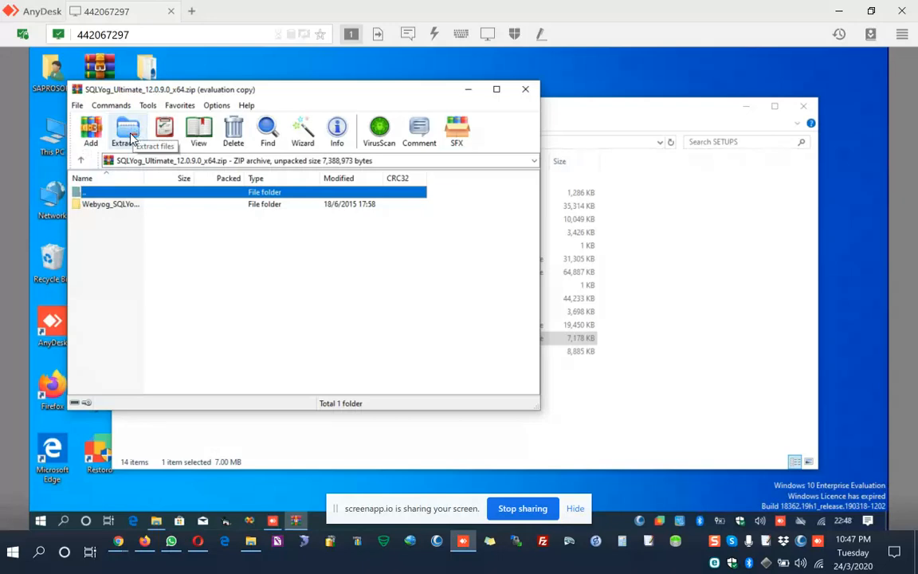
left_click(129, 136)
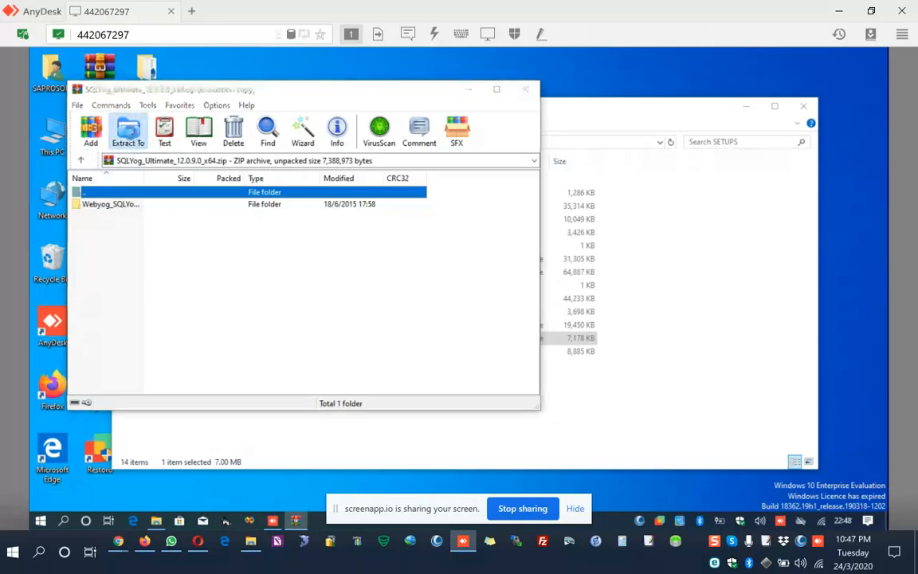
left_click(333, 180)
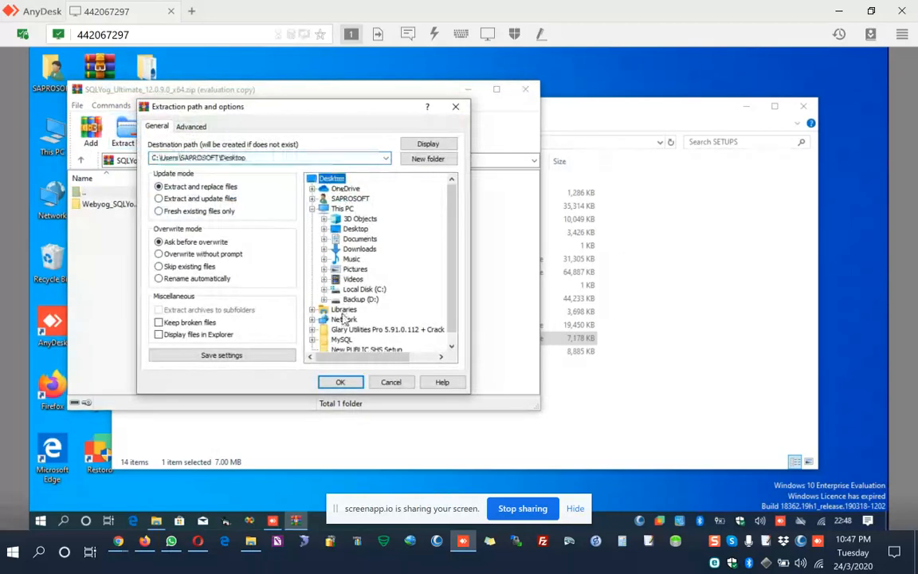
left_click(340, 382)
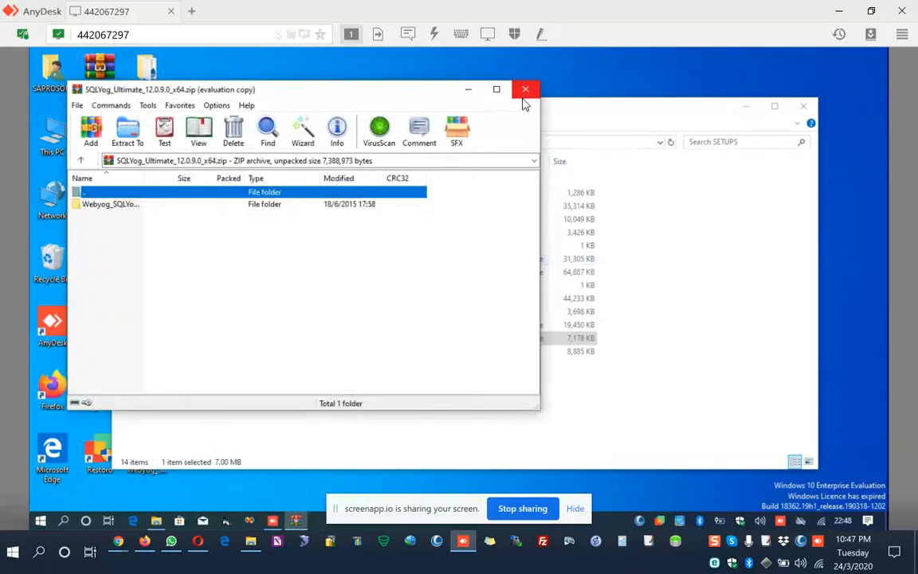
left_click(526, 89)
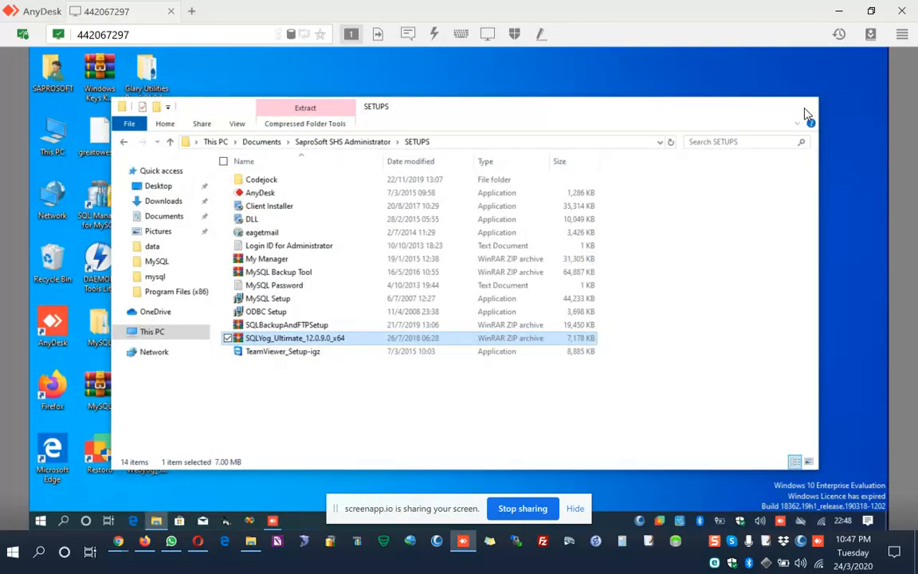
left_click(805, 109)
Launch Setup from the extracted Webyog_SQLYog_Ultimate_12.0.9.0_x64 folder on the desktop and allow it to make changes to the device.
double_click(147, 451)
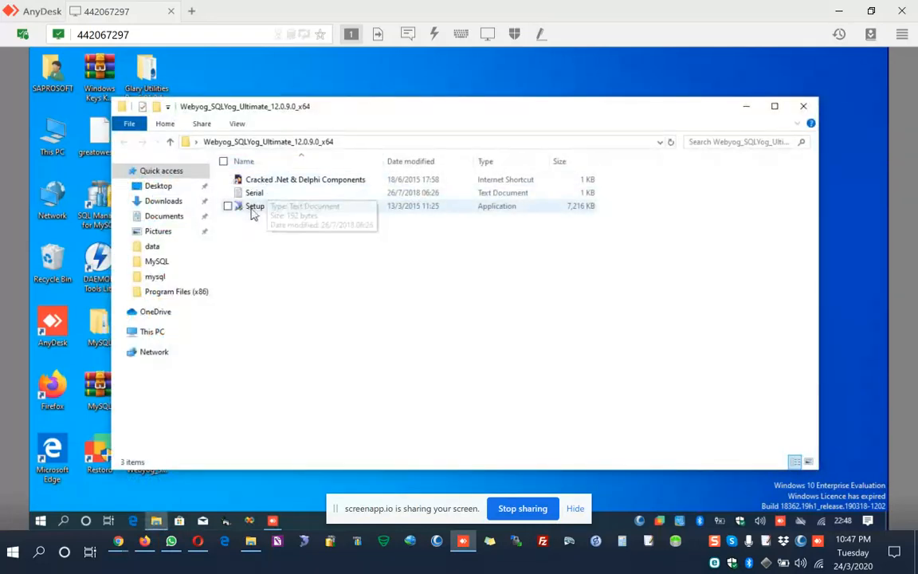
left_click(252, 211)
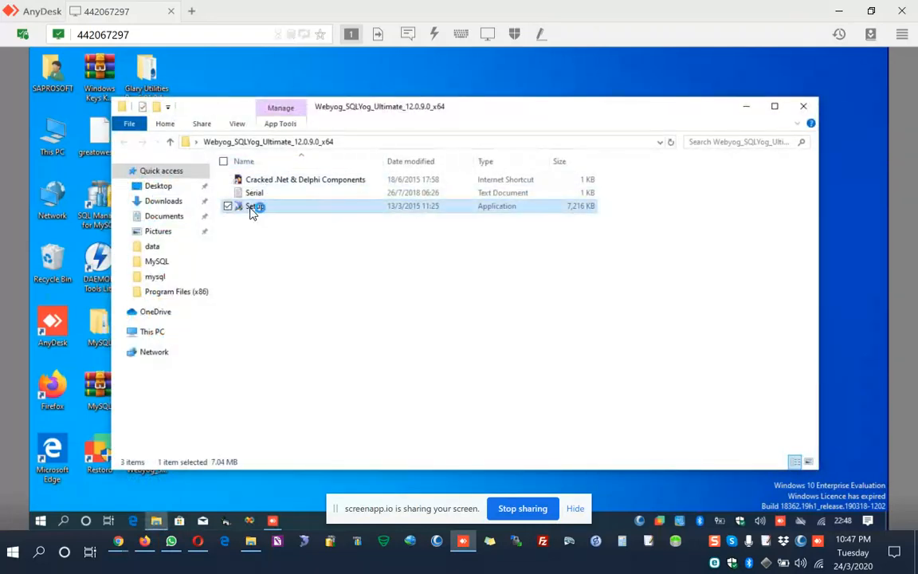
double_click(252, 209)
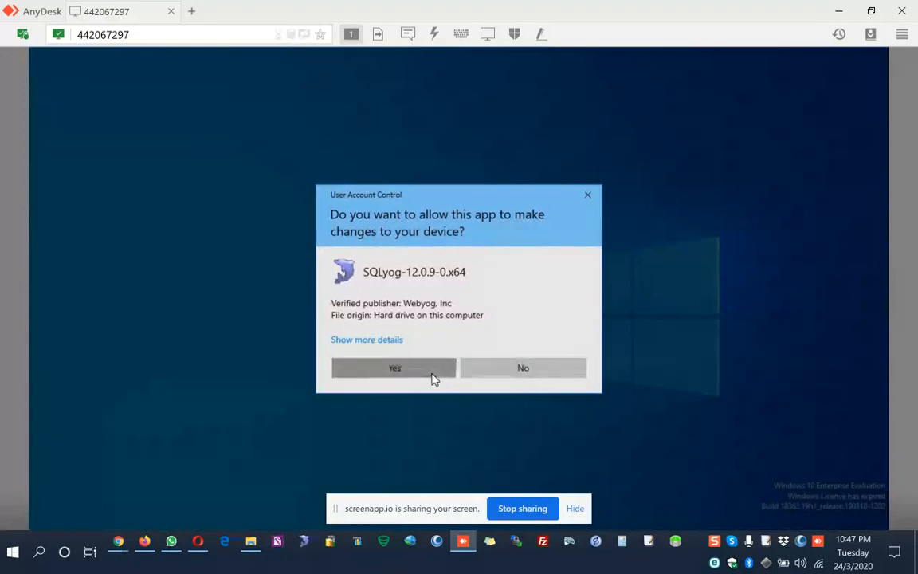
left_click(434, 375)
left_click(464, 314)
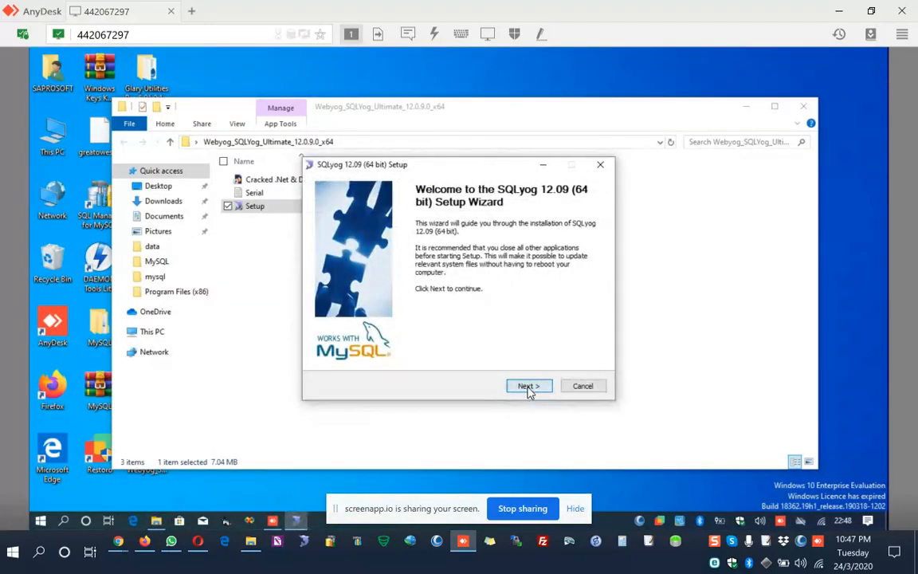
Accept the license agreement, install SQLyog 12.09 with the default components, and run it with English as the UI language.
left_click(526, 388)
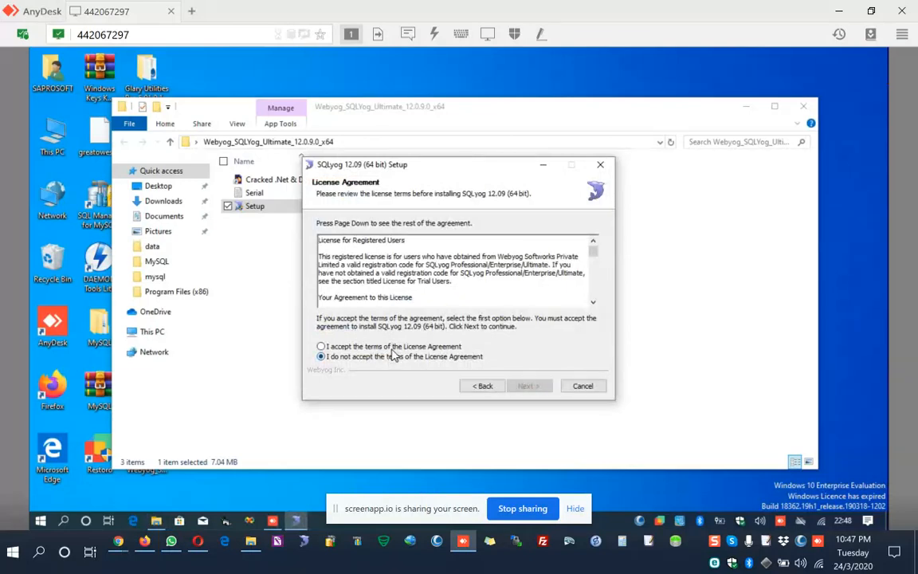
left_click(358, 346)
left_click(527, 386)
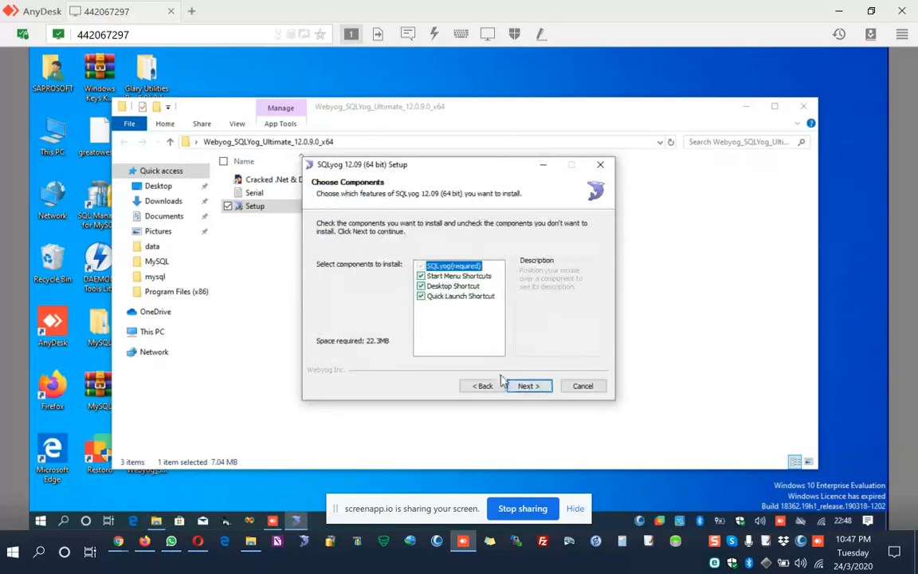
left_click(526, 387)
left_click(528, 386)
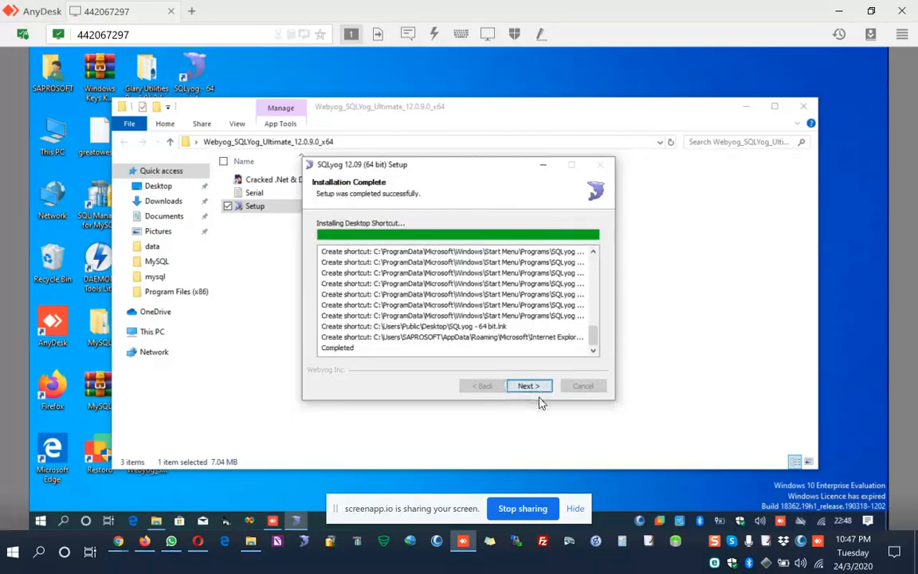
left_click(528, 387)
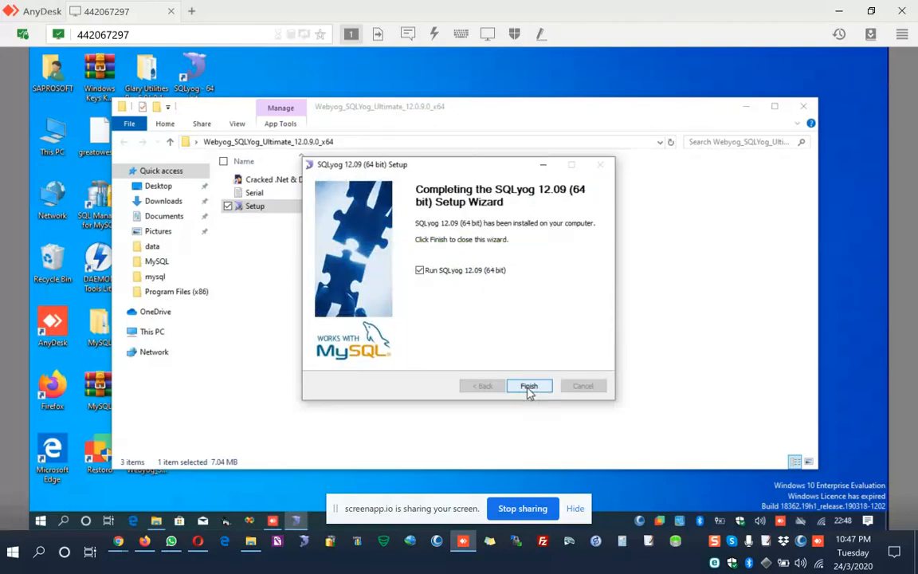
left_click(528, 389)
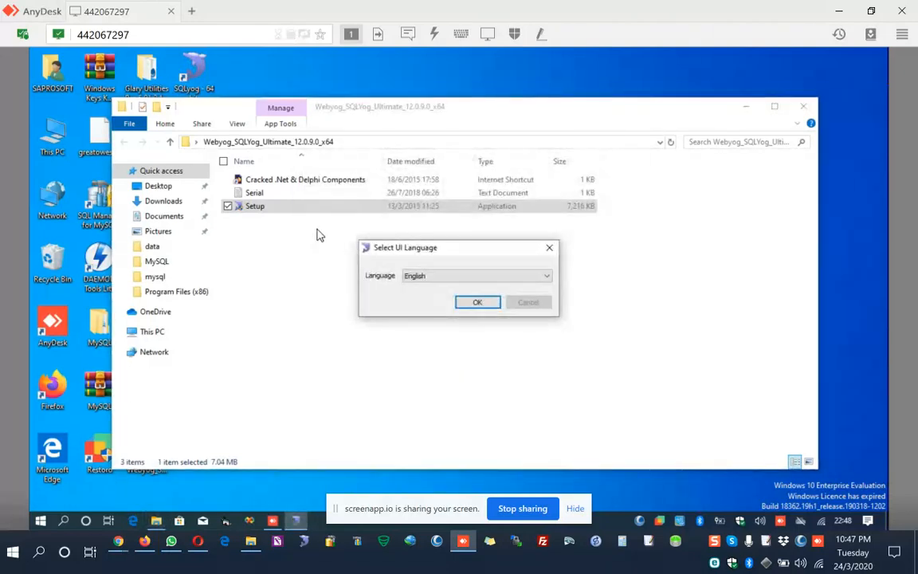
left_click(477, 303)
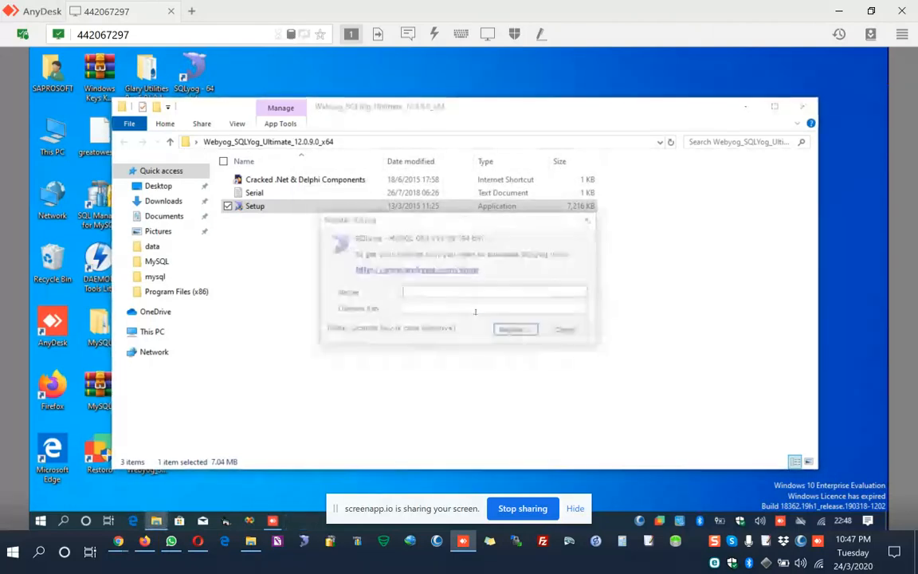
Copy the name SaproSoft from the Serial text file into the Name field of the SQLyog registration.
double_click(256, 194)
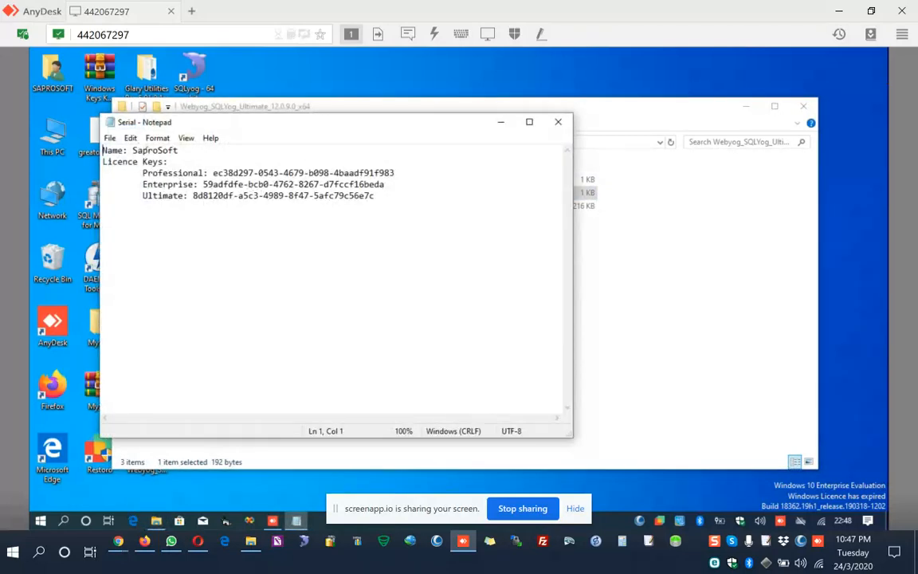
double_click(147, 151)
key("ctrl+c")
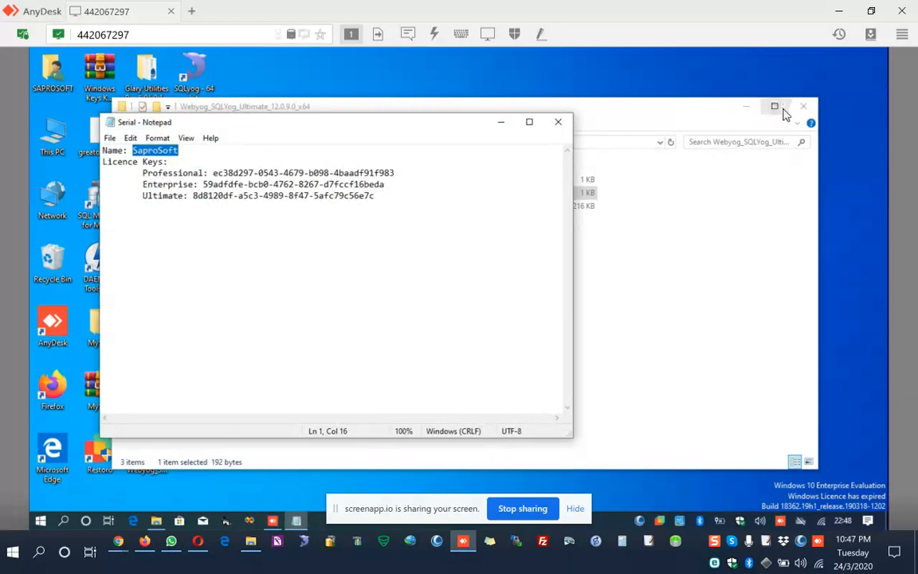
left_click(801, 108)
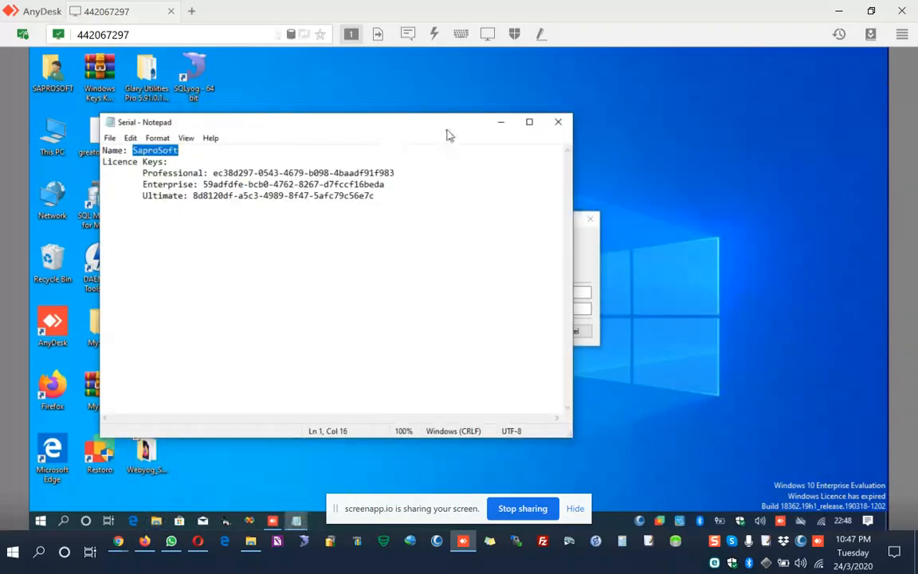
left_click(591, 261)
key("ctrl+v")
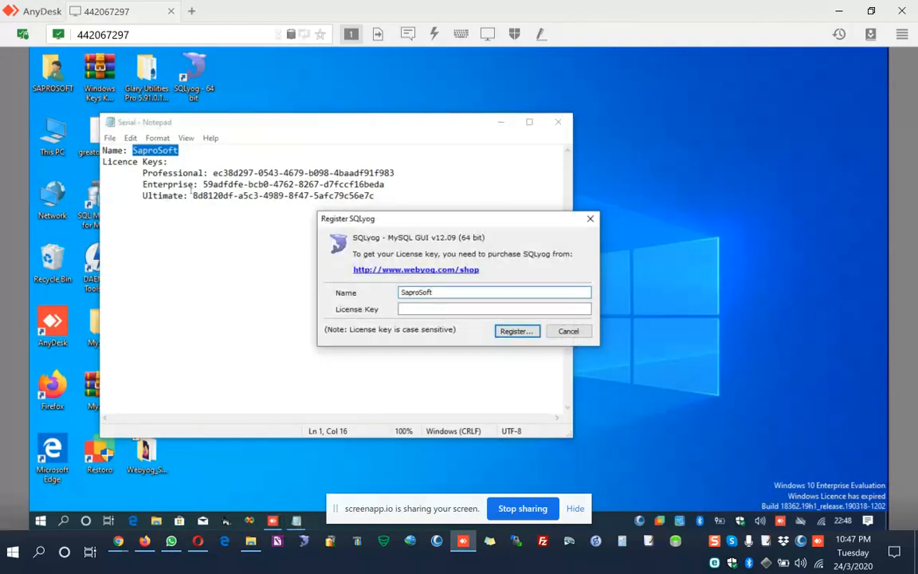
Copy the Ultimate licence key from the Serial file into the License Key field and register SQLyog.
left_click_drag(191, 195, 370, 209)
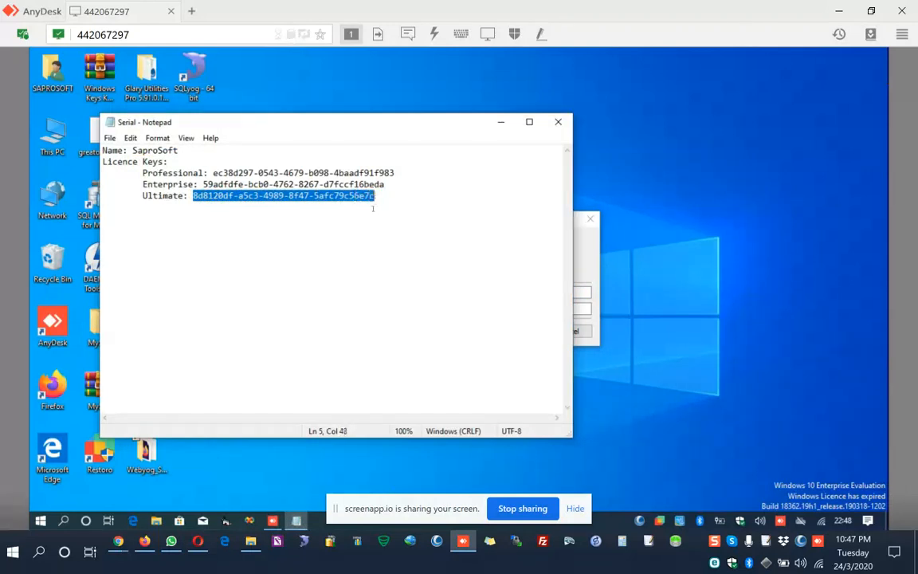
left_click(586, 244)
left_click(440, 309)
key("ctrl+v")
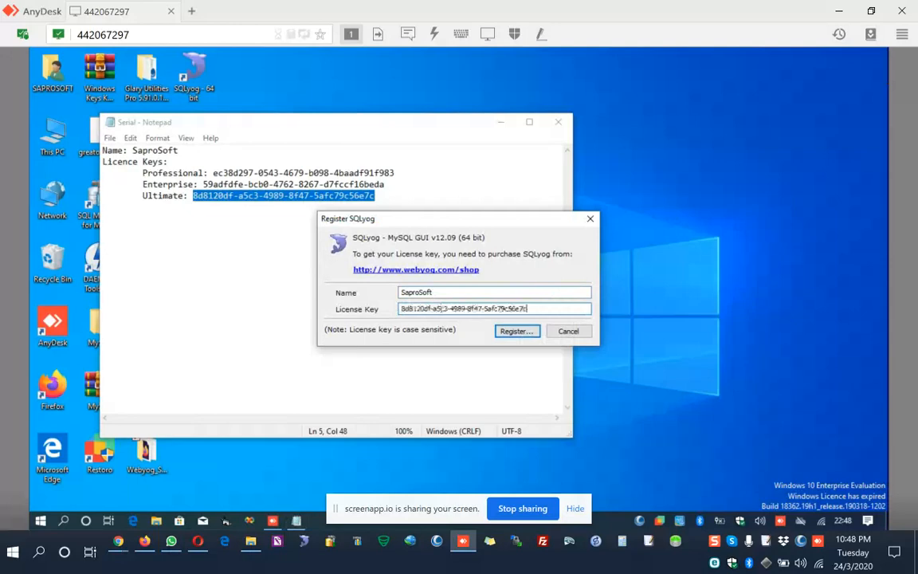
left_click(511, 332)
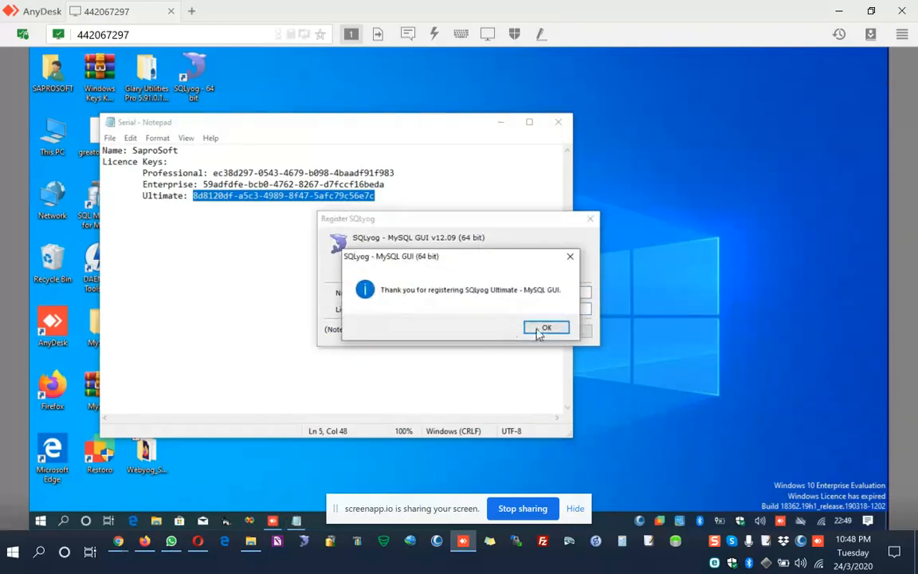
left_click(539, 331)
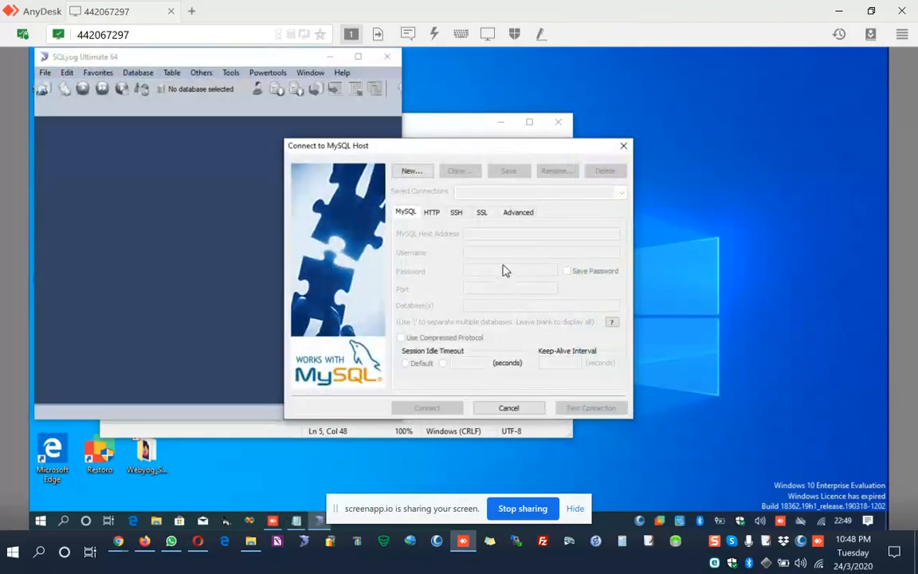
Close the Serial file, dismiss the SQLyog update offer, and close SQLyog along with its MySQL connection dialog.
left_click(557, 121)
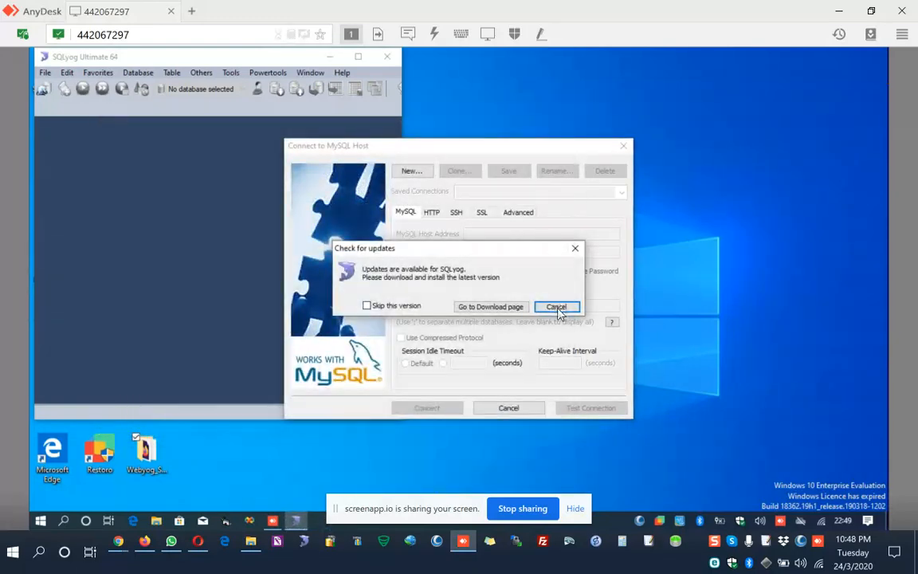
left_click(556, 307)
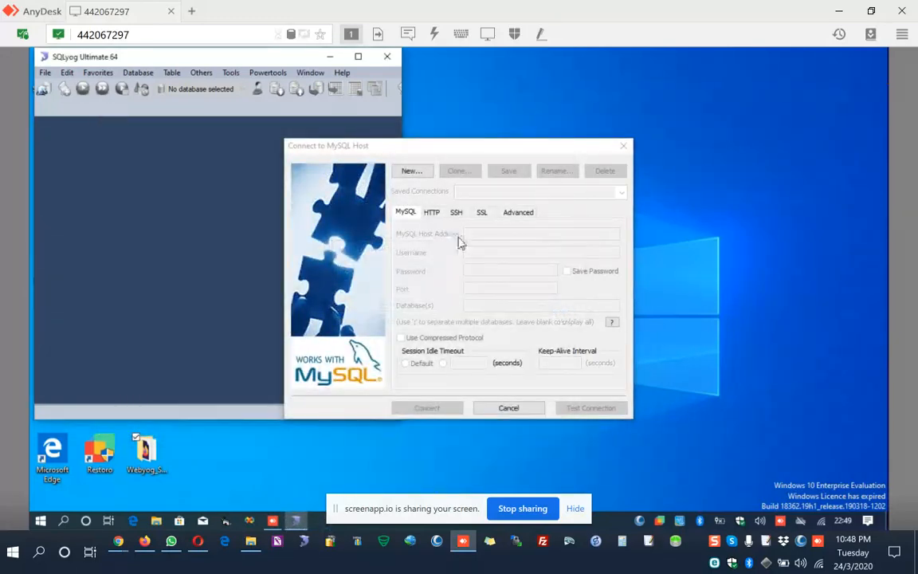
left_click(623, 152)
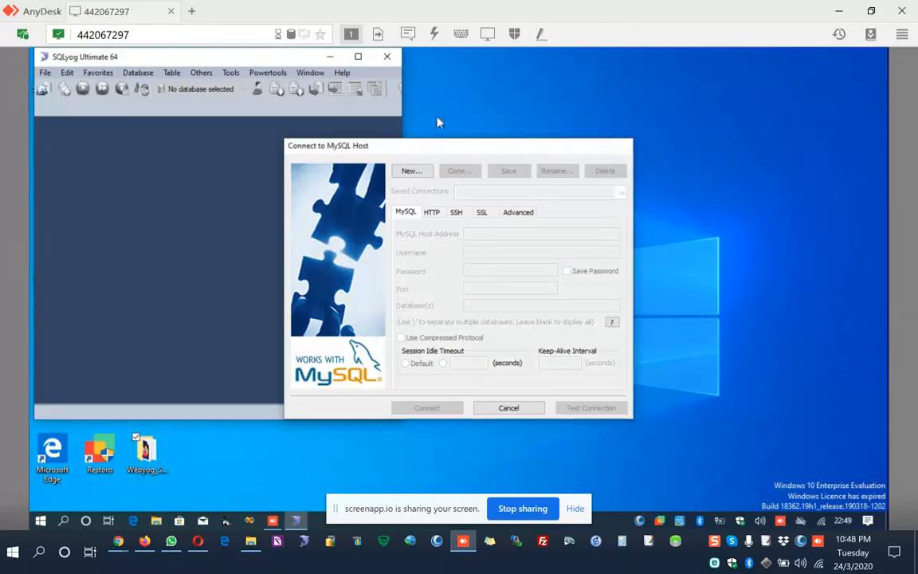
left_click(388, 56)
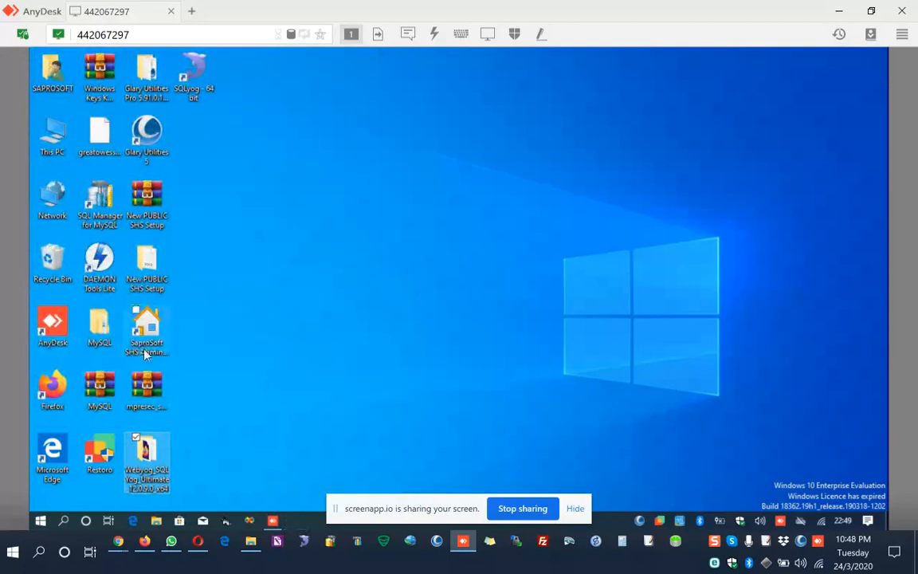
left_click(155, 389)
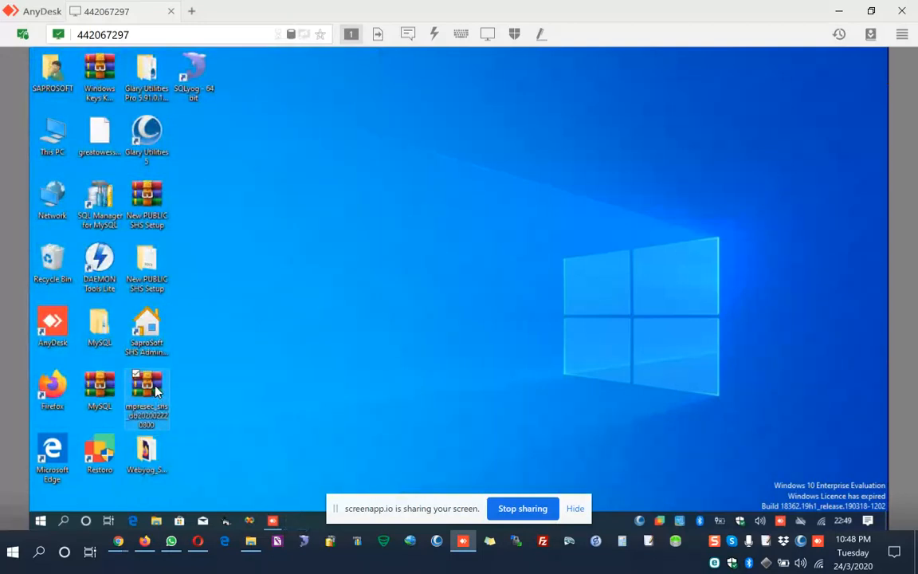
double_click(147, 386)
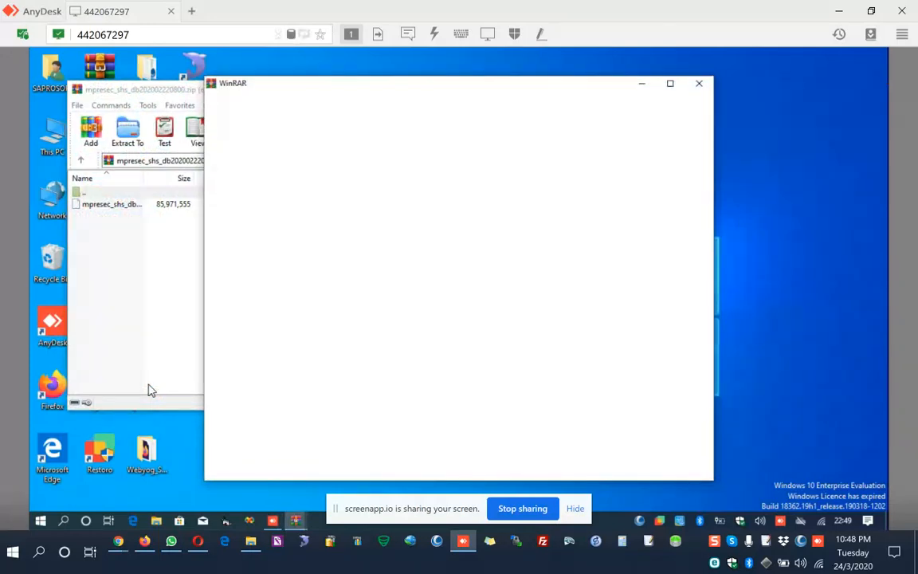
left_click(700, 84)
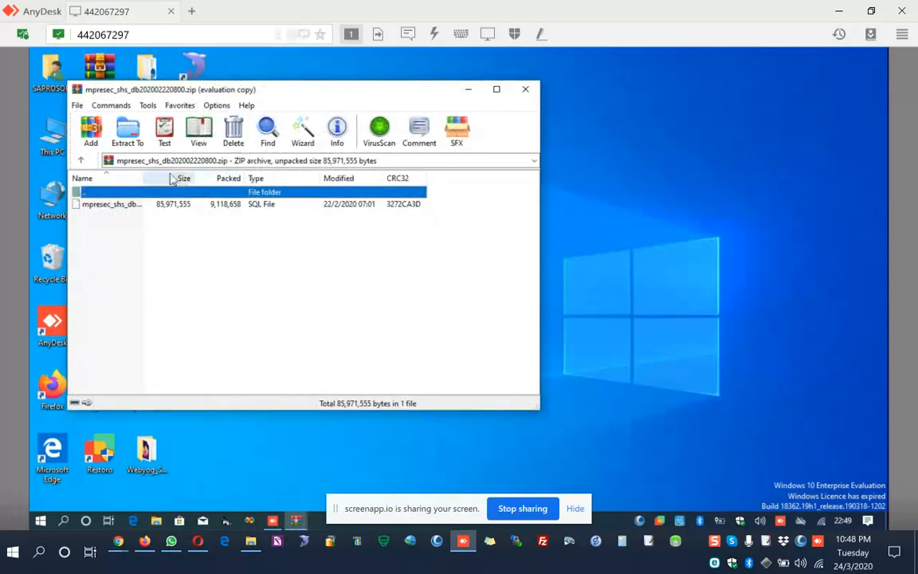
left_click(130, 135)
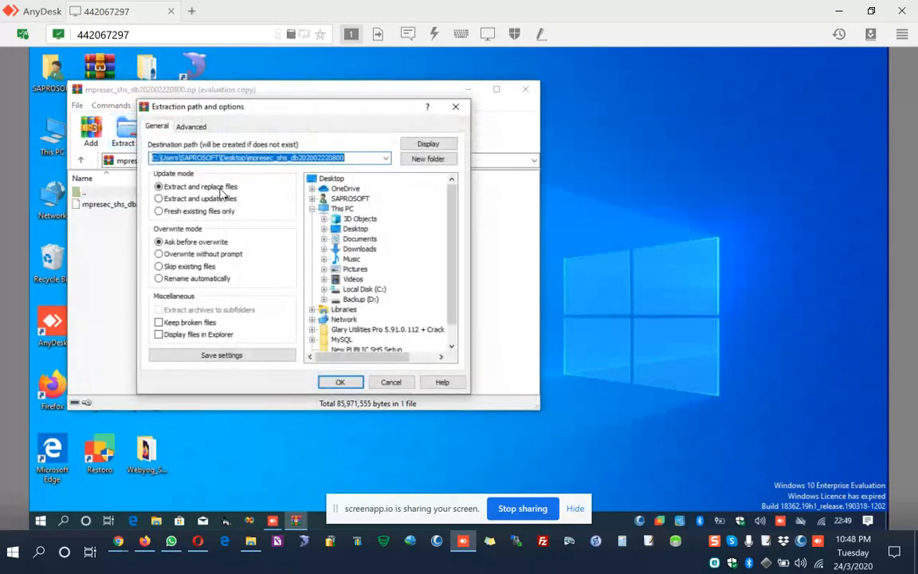
left_click(327, 180)
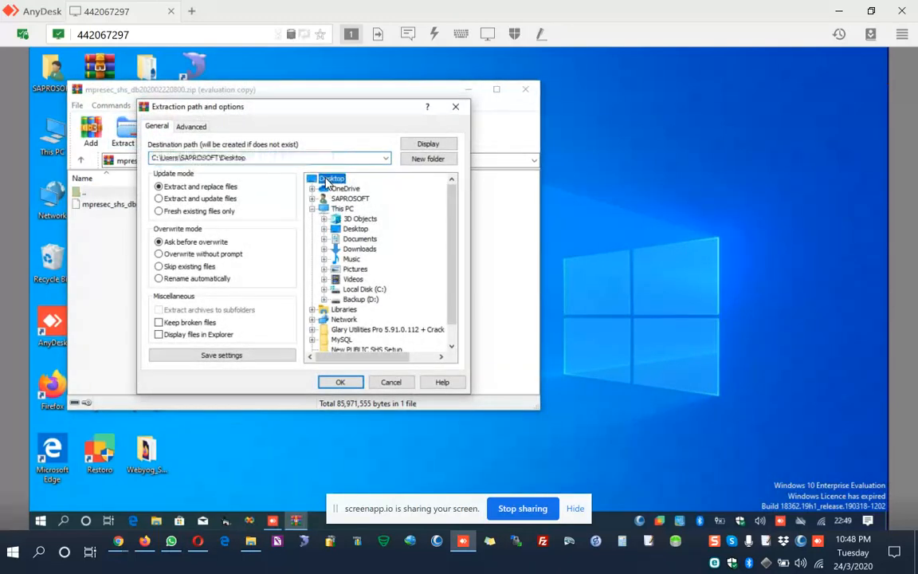
left_click(339, 384)
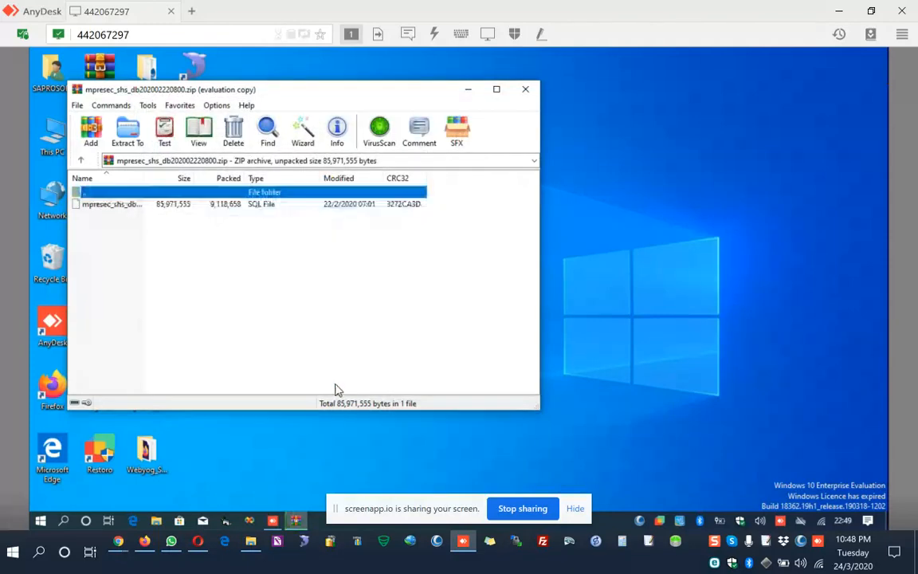
left_click(526, 92)
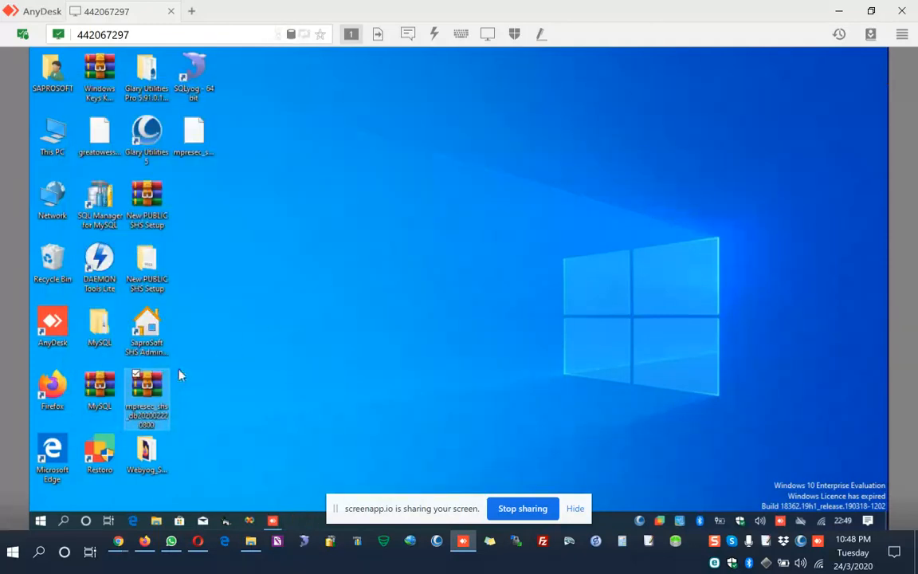
left_click(195, 132)
double_click(197, 134)
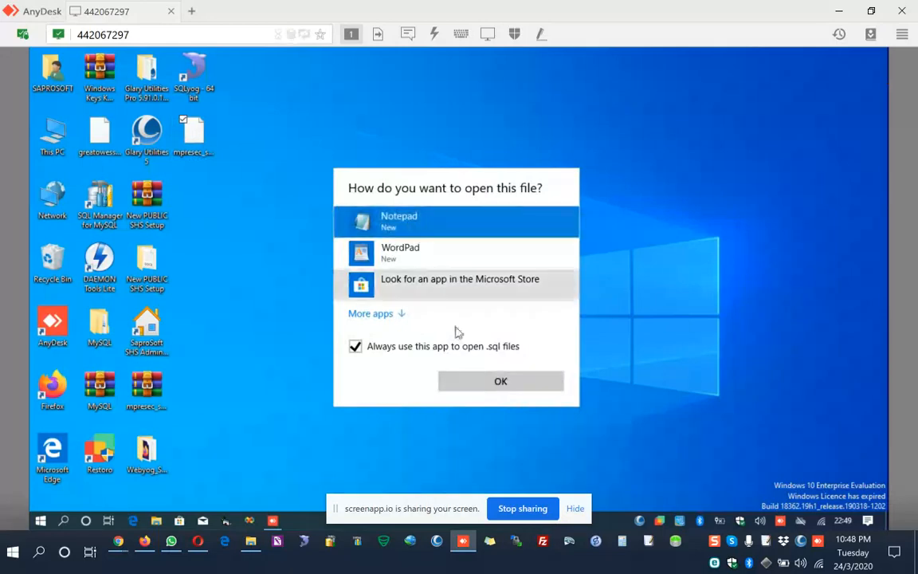
left_click(478, 383)
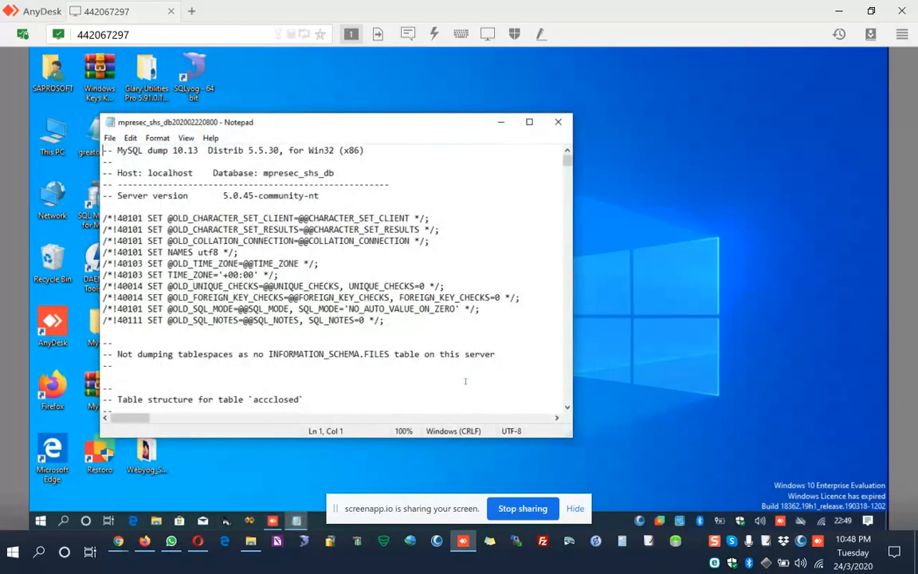
scroll(416, 389, "down", 3)
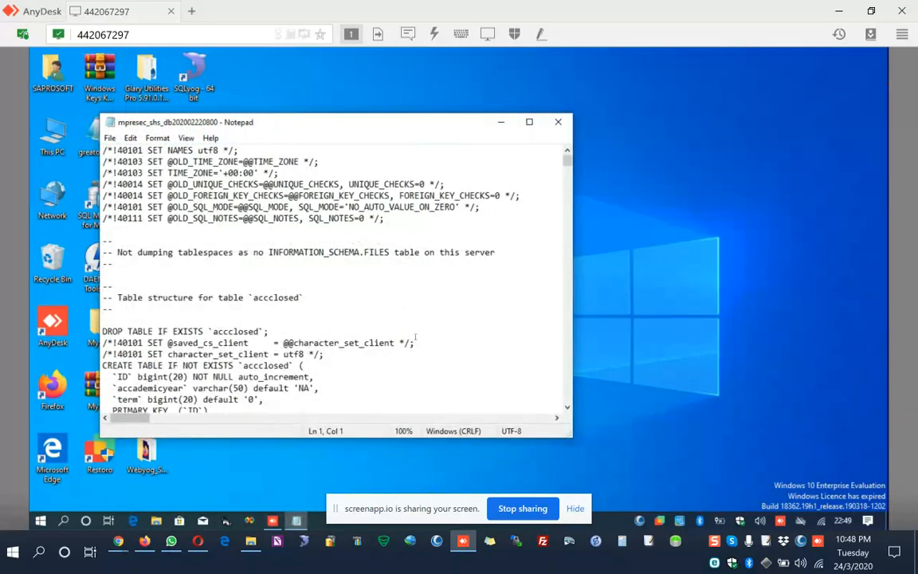
scroll(414, 337, "down", 6)
scroll(415, 336, "down", 6)
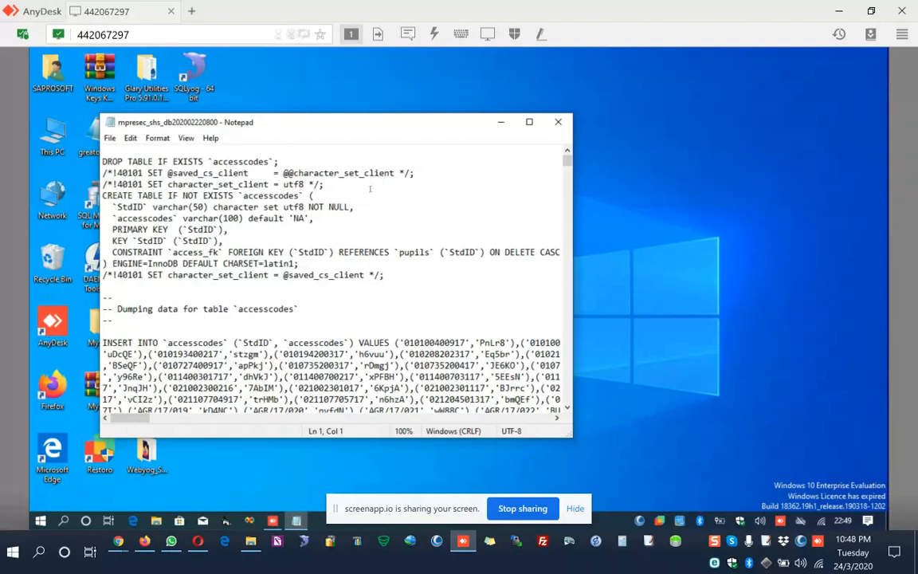
left_click(559, 122)
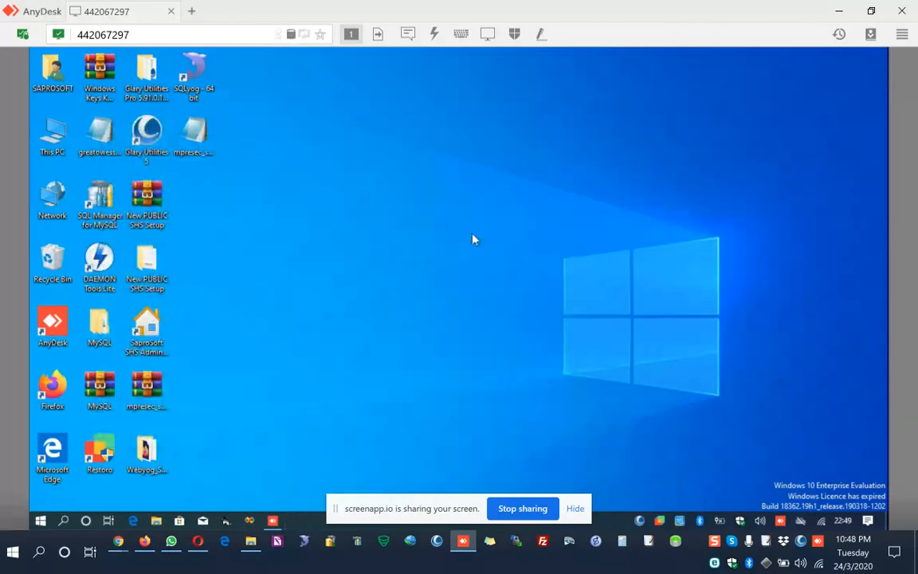
Launch SQLyog and create a new MySQL connection named Localhost.
double_click(199, 68)
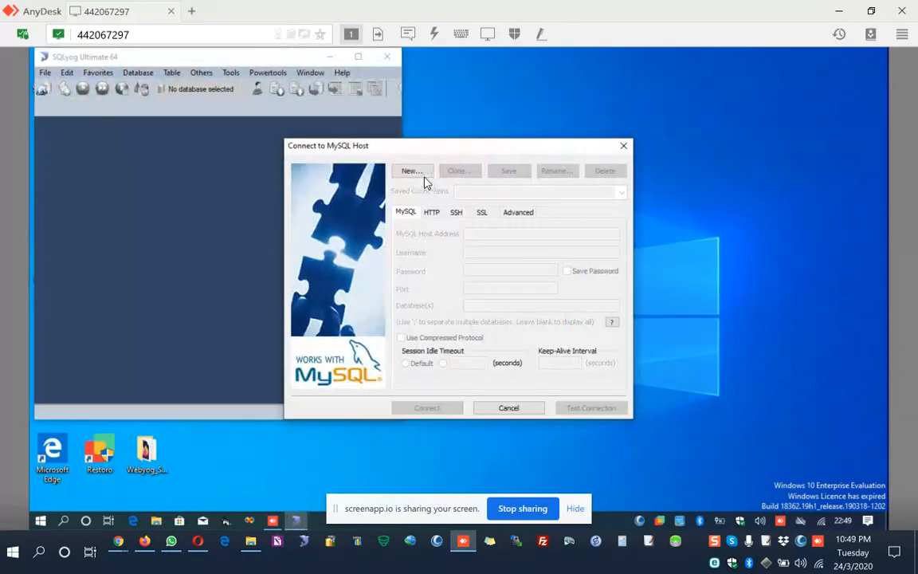
left_click(413, 172)
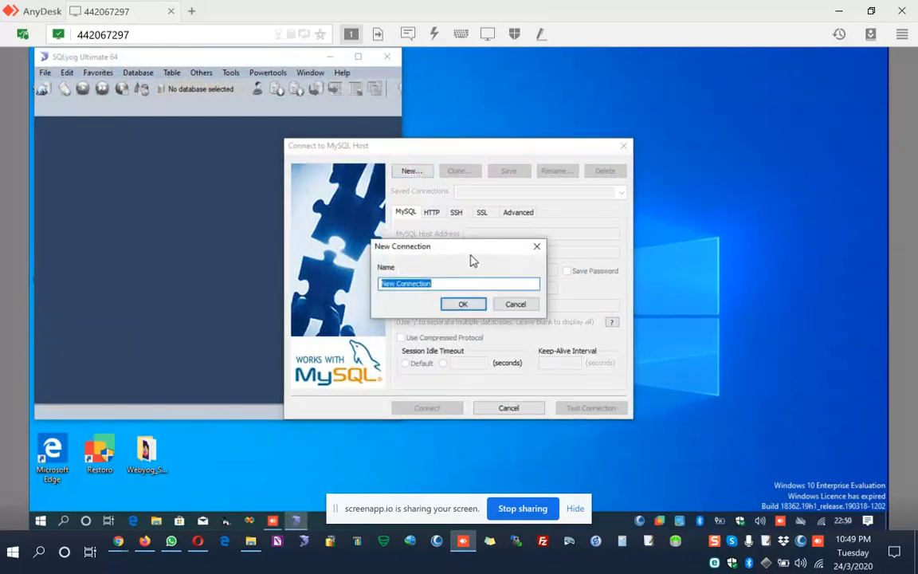
type("Localhost")
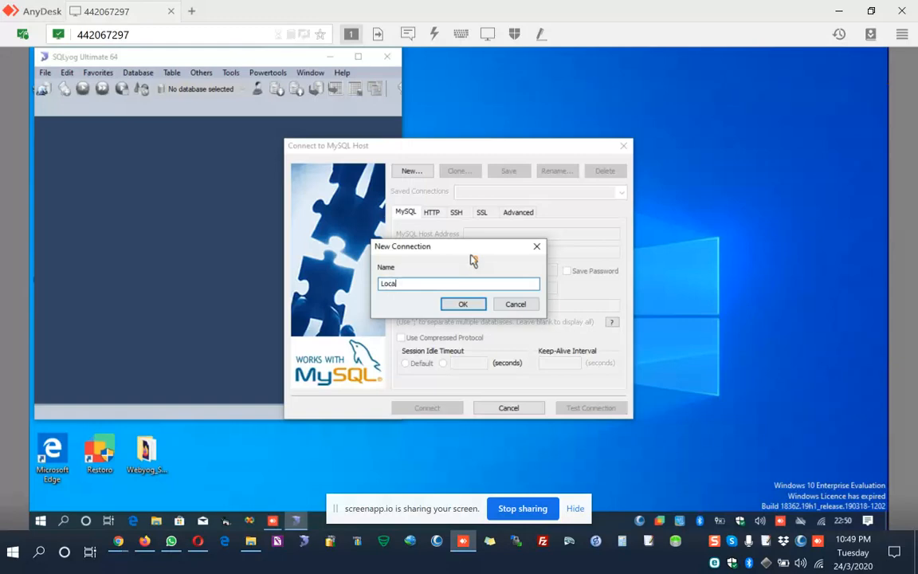
left_click(463, 304)
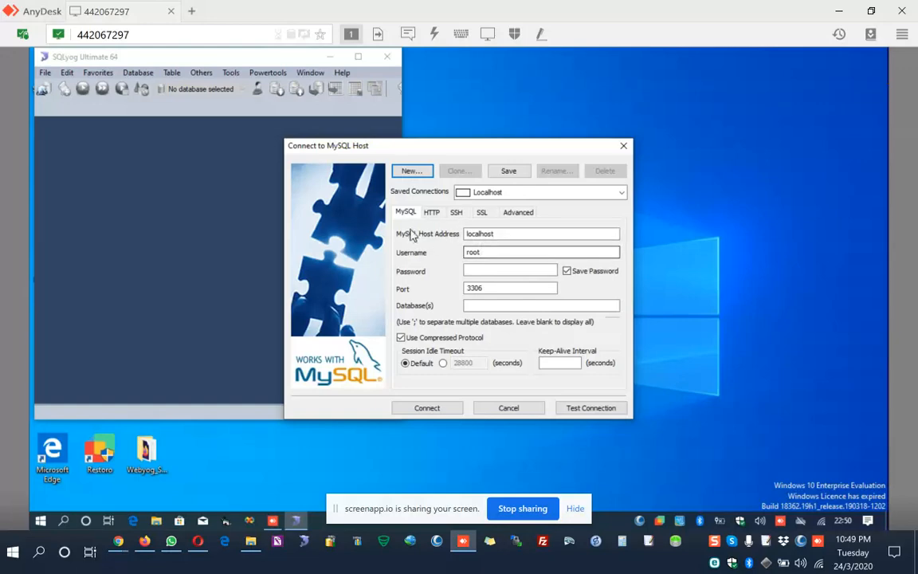
Enter the root account's password for the Localhost connection, test the connection, and dismiss the result.
left_click(476, 271)
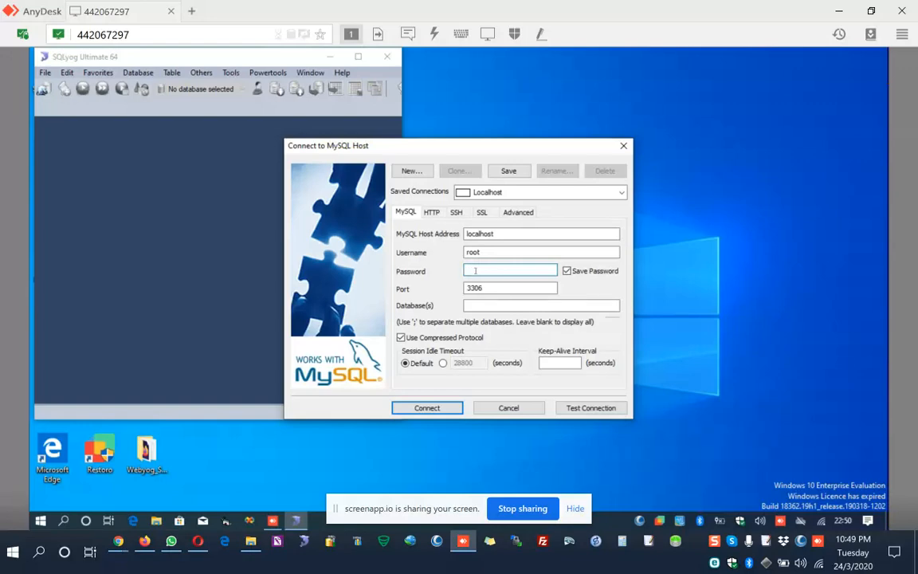
type("••••••••••")
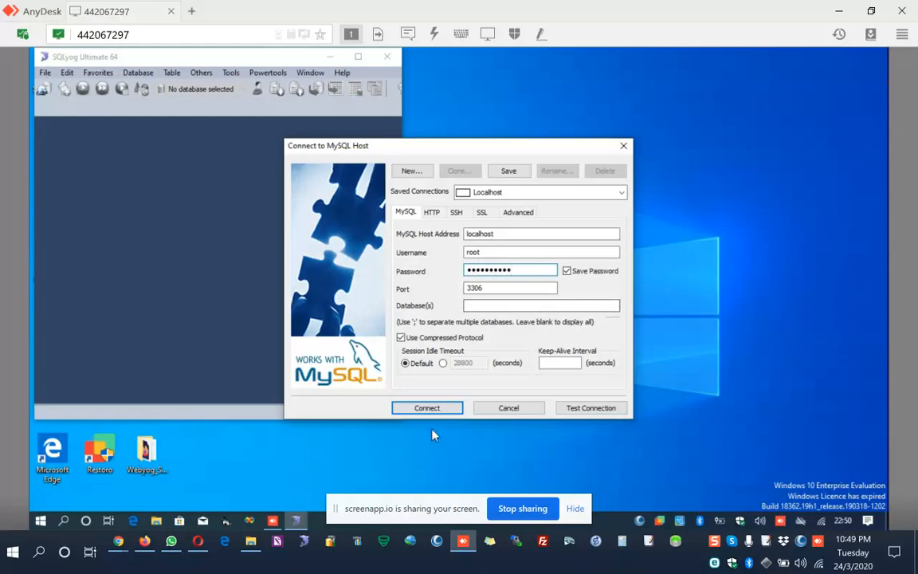
left_click(583, 411)
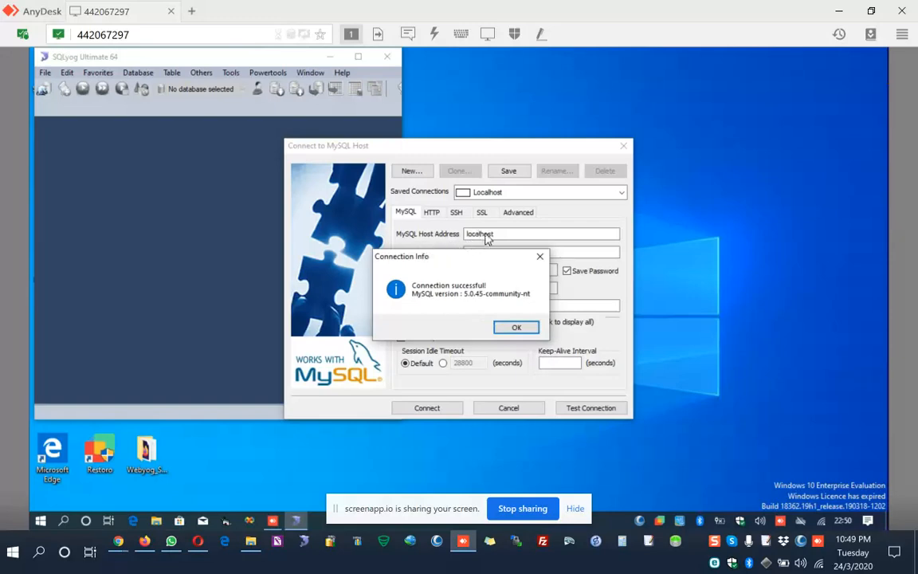
left_click_drag(498, 261, 507, 302)
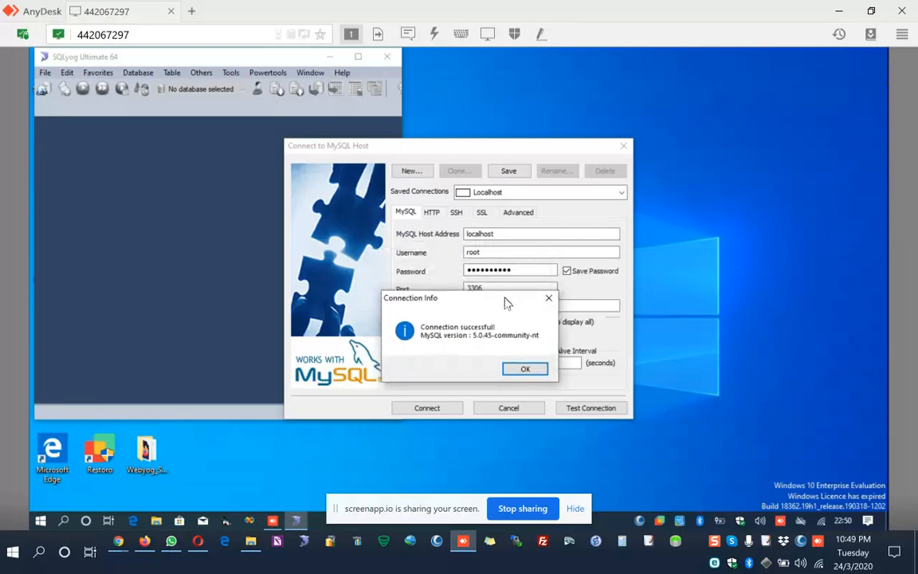
left_click(524, 370)
Connect to the Localhost server, saving the changed connection details, and maximize the SQLyog window.
left_click(429, 407)
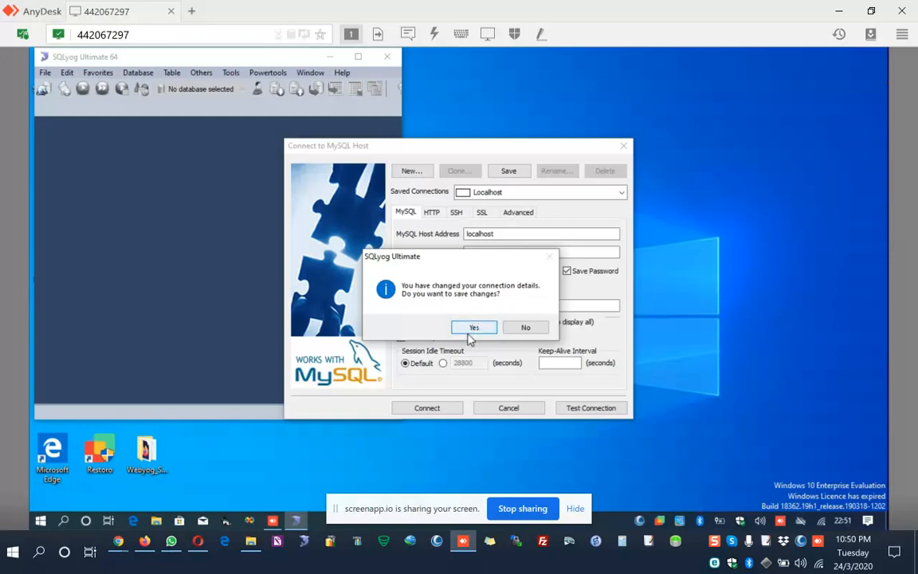
left_click(470, 333)
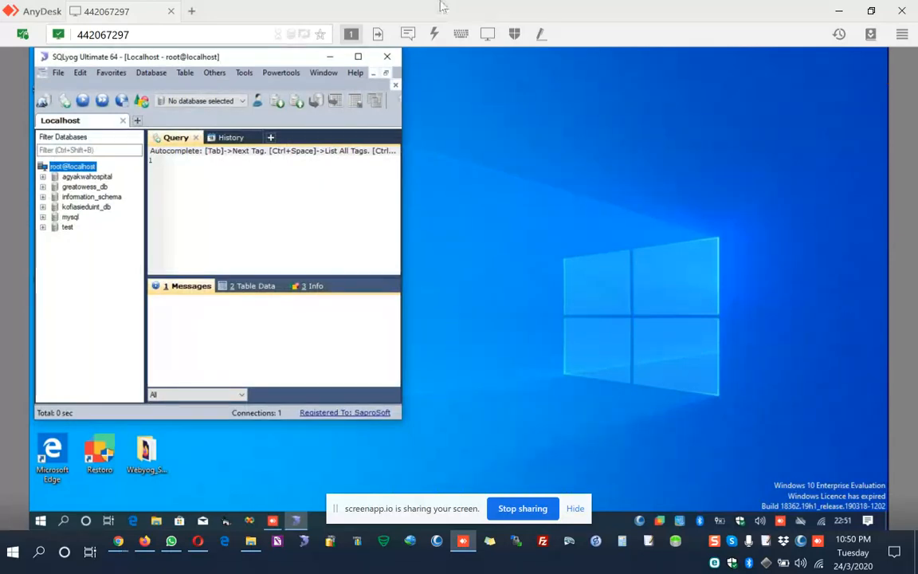
left_click(359, 57)
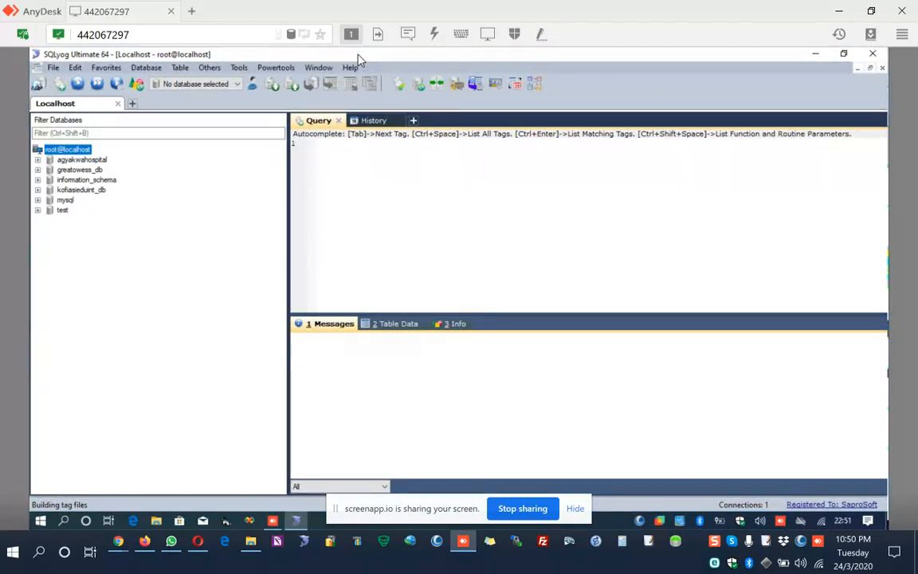
left_click(300, 522)
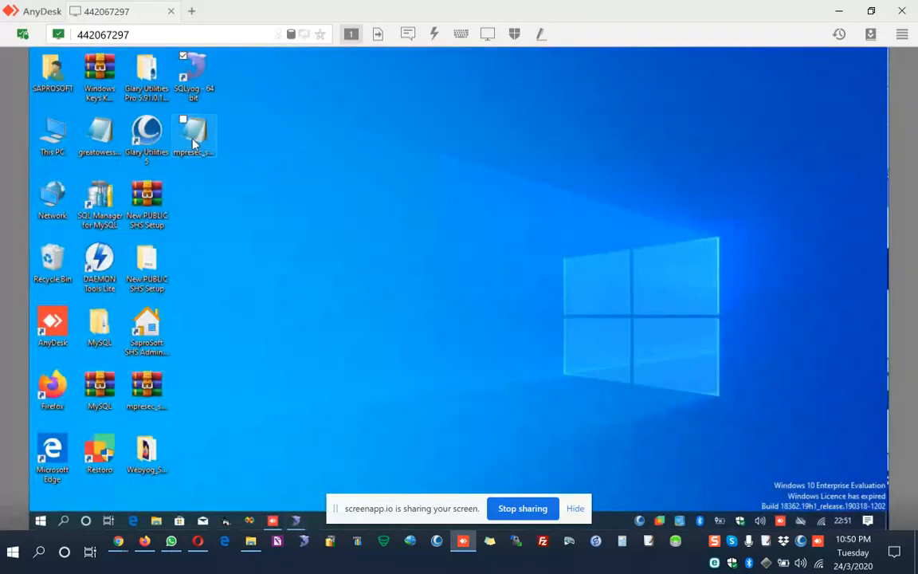
double_click(194, 141)
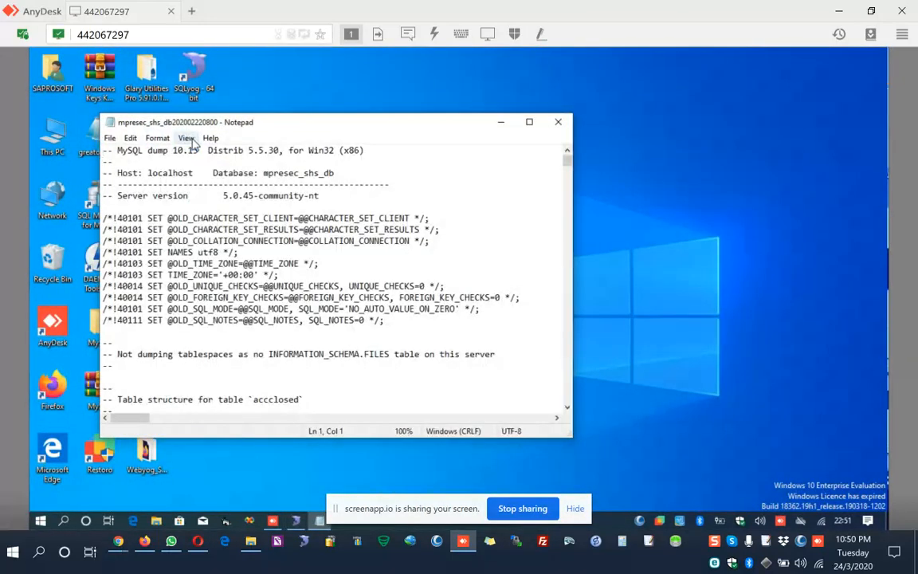
key("ctrl+a")
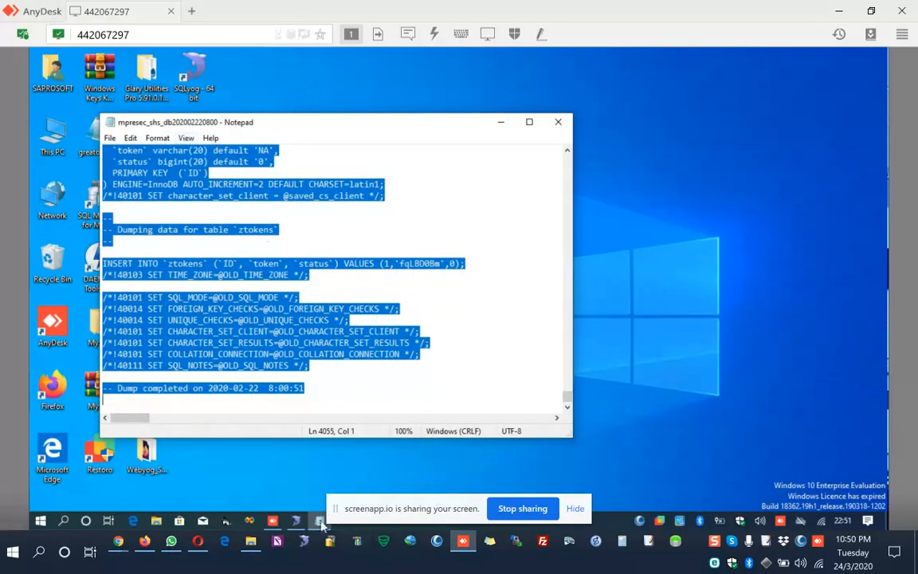
left_click(296, 522)
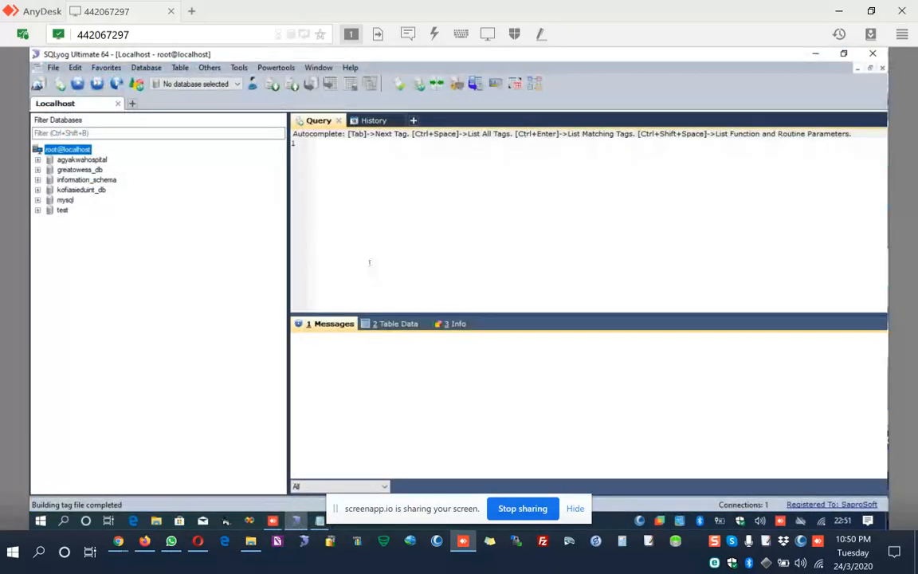
left_click(369, 263)
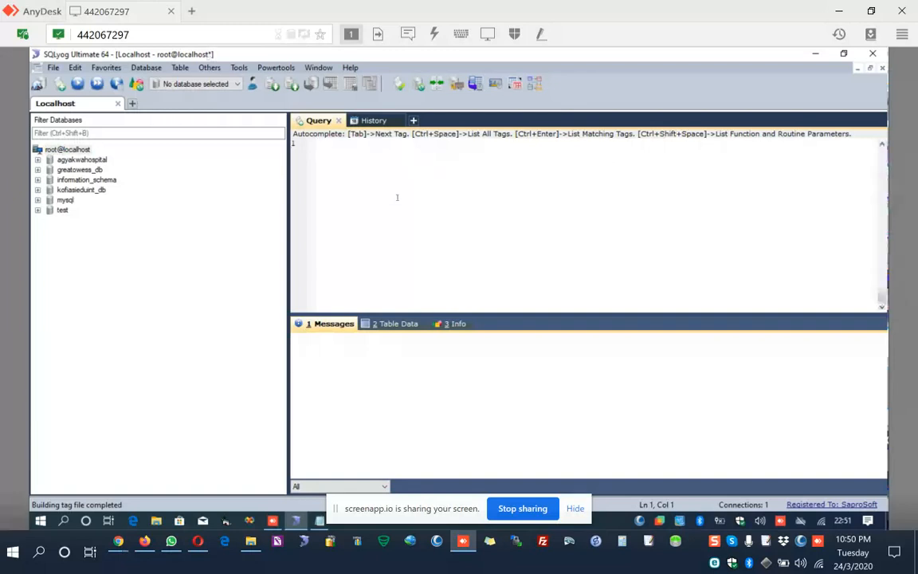
key("ctrl+v")
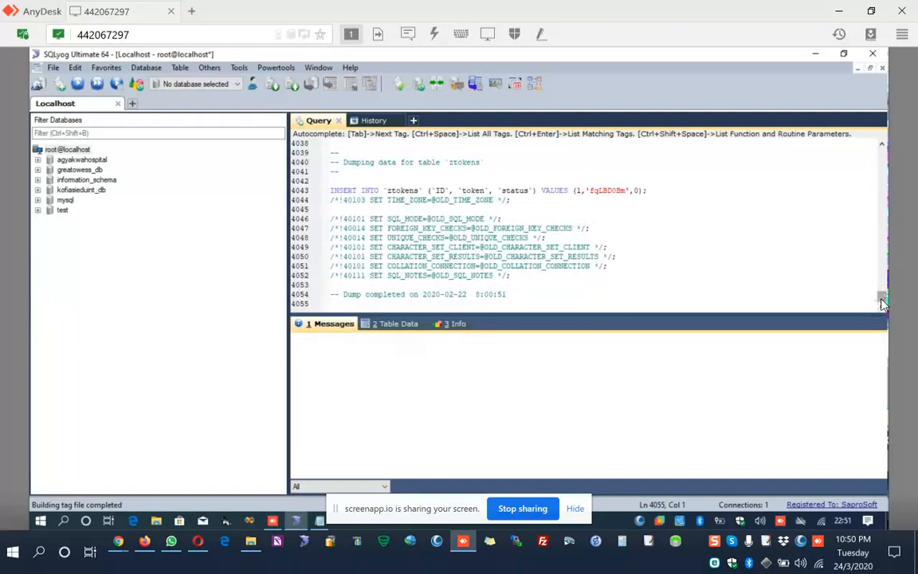
Review the beginning of the pasted dump script, checking its database name header and first table statements.
left_click_drag(882, 303, 881, 217)
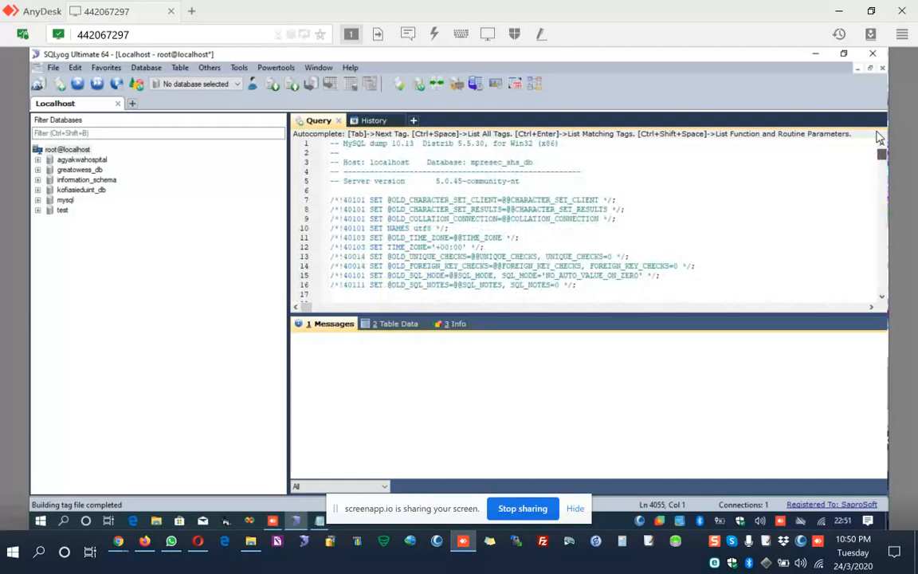
scroll(629, 215, "down", 4)
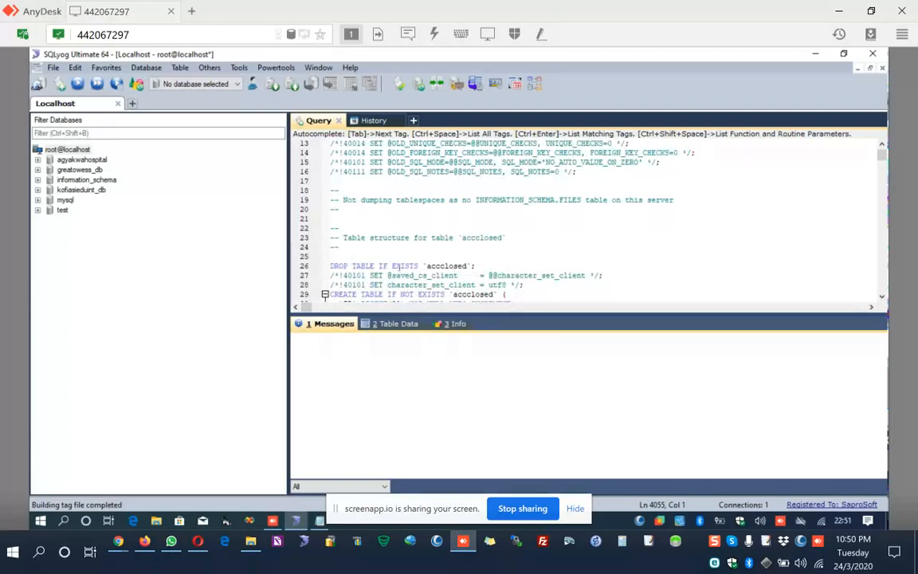
scroll(454, 266, "up", 4)
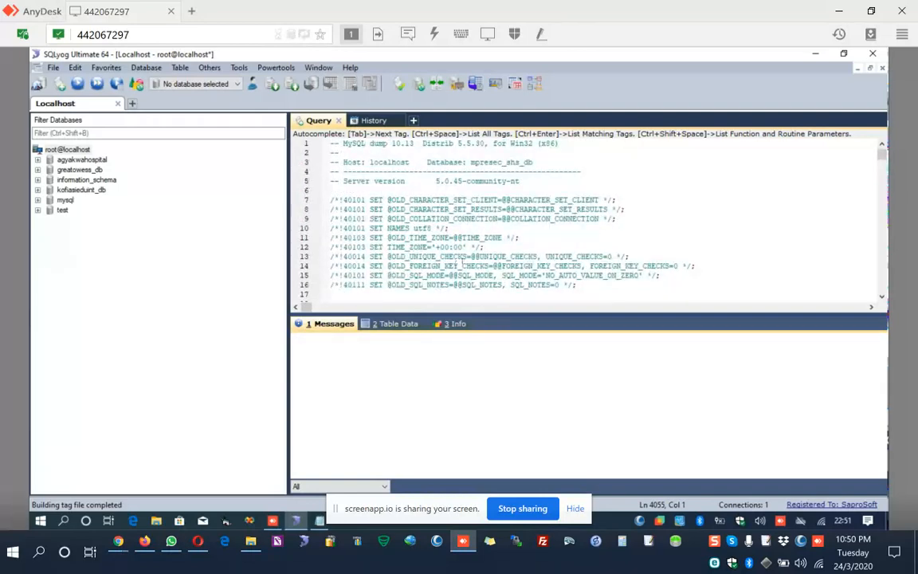
scroll(455, 266, "down", 5)
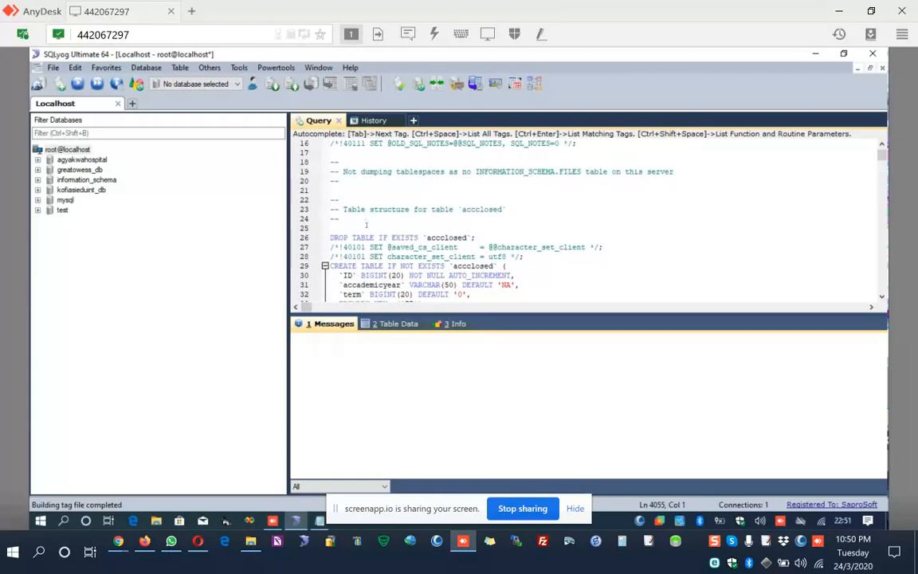
scroll(455, 238, "up", 3)
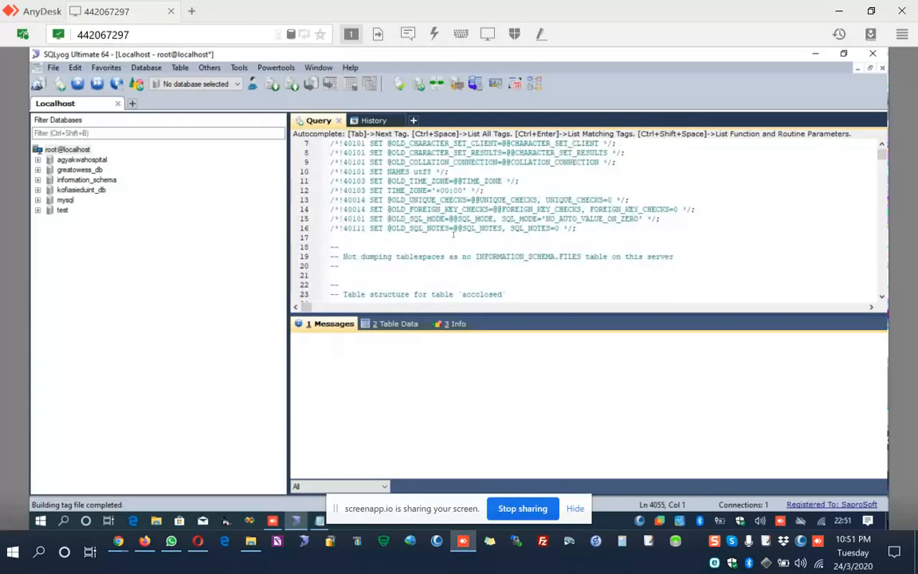
scroll(453, 234, "up", 2)
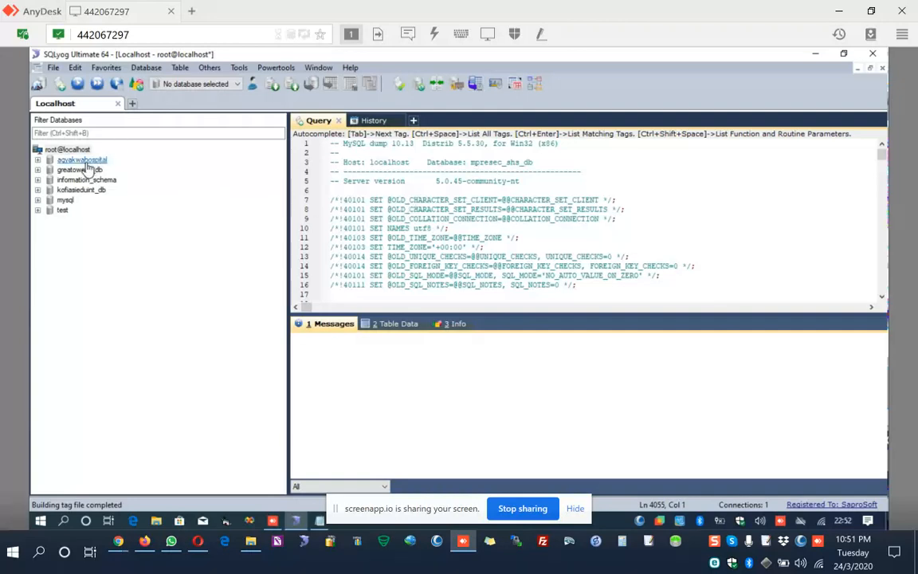
Copy the database name from the dump header and add the statement DROP DATABASE mpresec_shs_db; on the blank line before the accclosed table section.
double_click(489, 162)
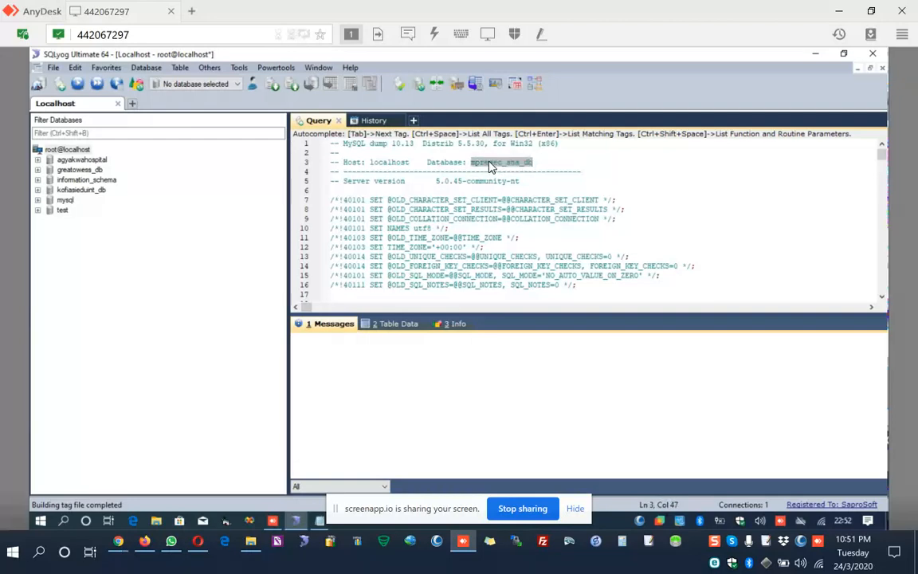
scroll(452, 193, "down", 1)
scroll(451, 194, "down", 3)
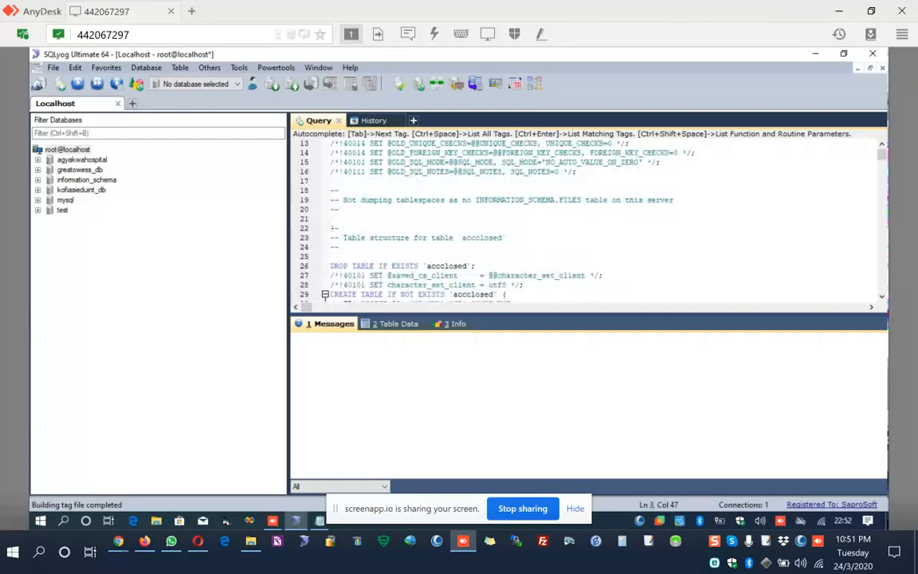
left_click(335, 217)
type("Drop database ")
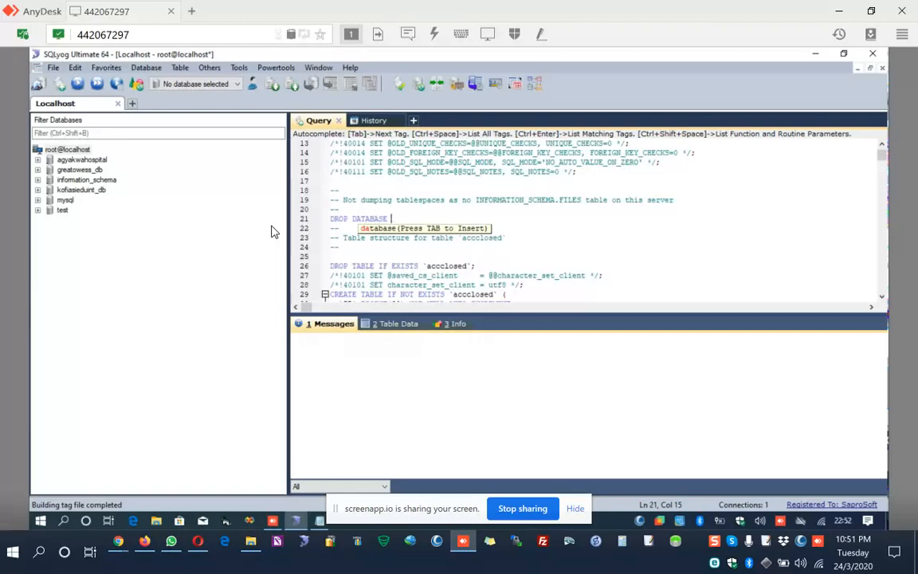
type("mpresec_shs_db;")
key("Return")
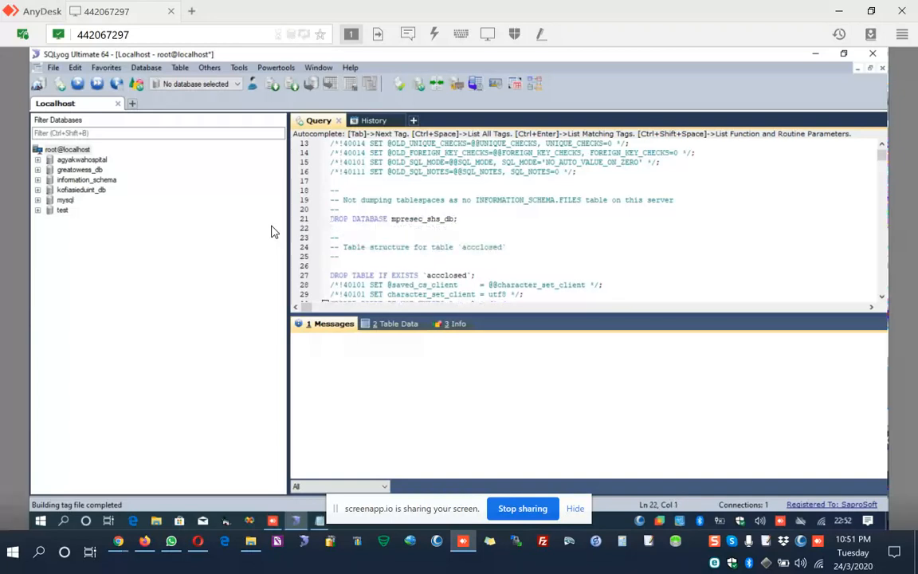
type("create")
Add the statements CREATE CREATE mpresec_shs_db; and USE mpresec_shs_db; on separate lines below the DROP DATABASE statement.
type("c")
key("Tab")
type("mpresec_shs_db;")
key("Return")
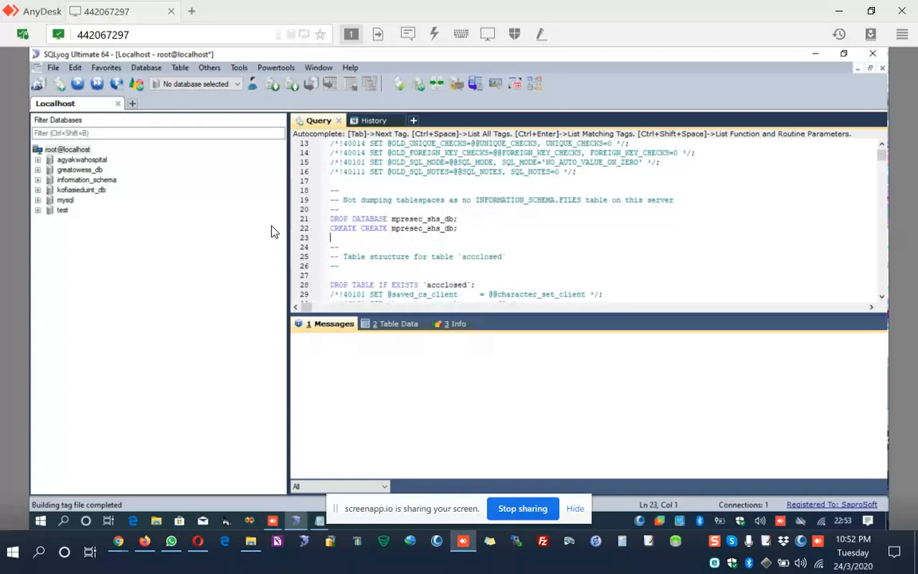
type("use mpresec_shs_db;")
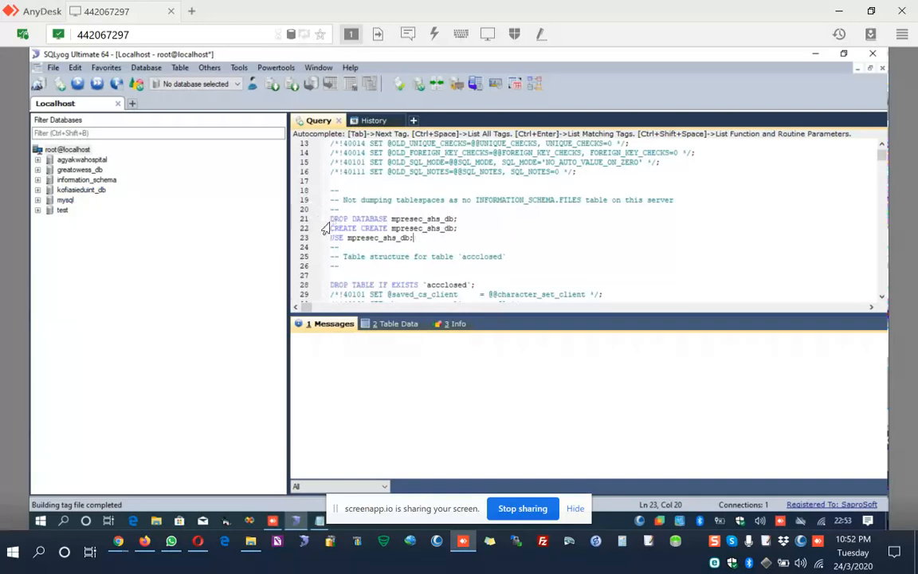
Delete the DROP DATABASE mpresec_shs_db; statement from the script.
left_click_drag(331, 218, 461, 222)
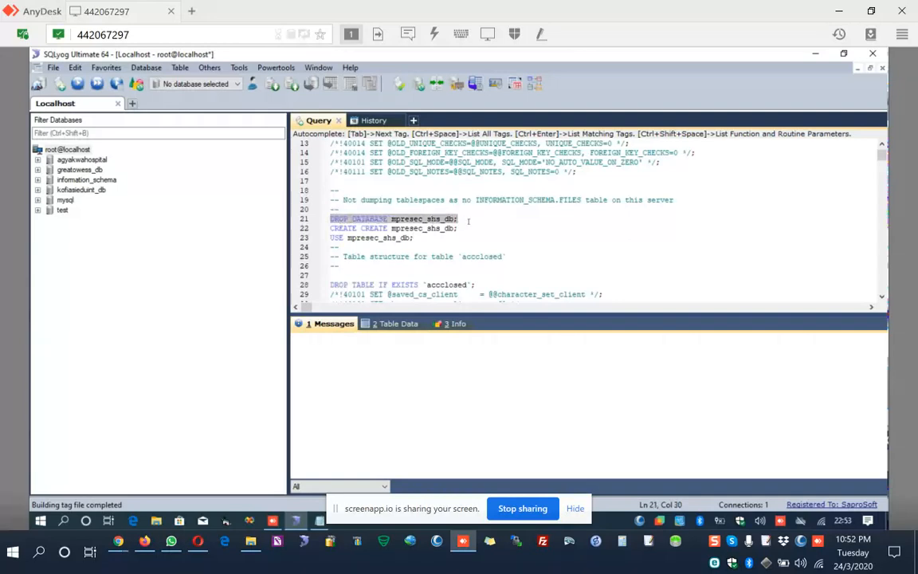
key("Delete")
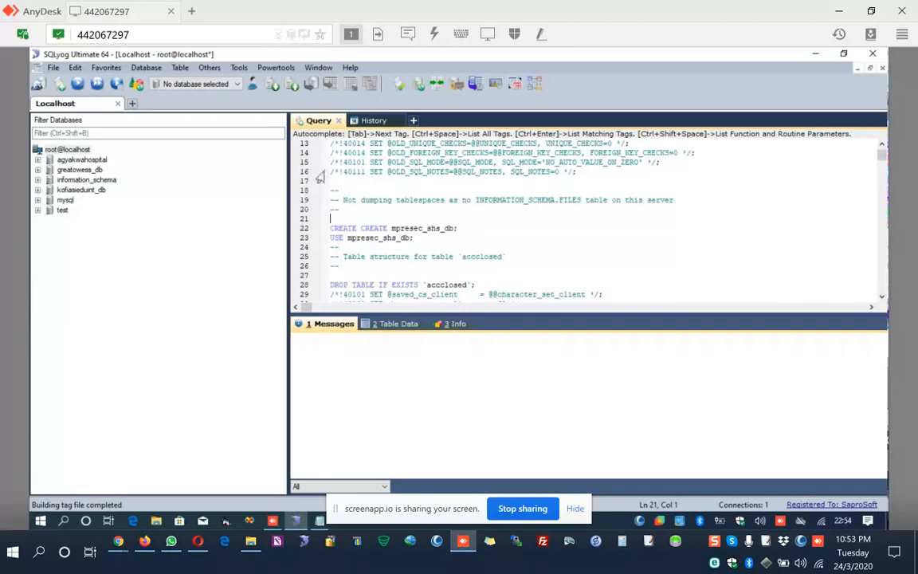
Execute all queries in the script and filter the result messages to Queries with errors.
left_click(99, 86)
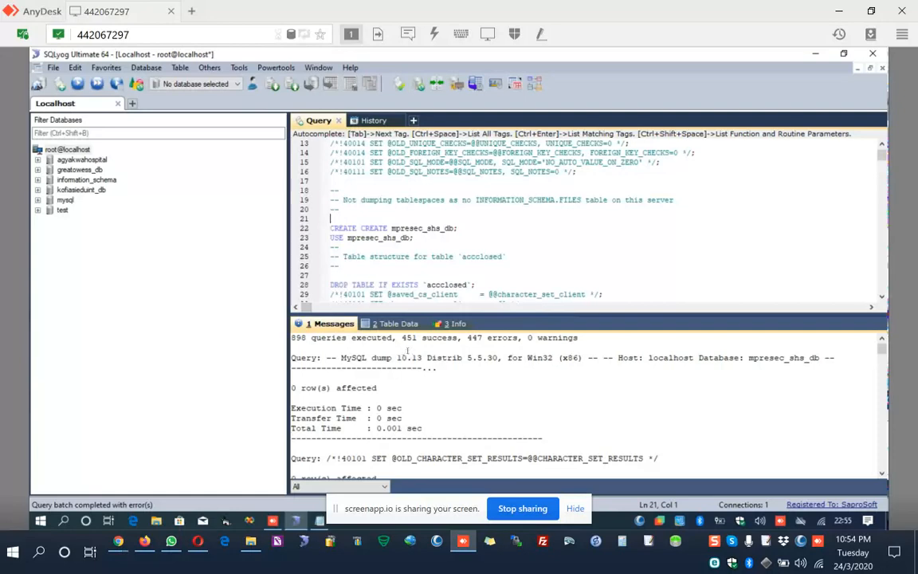
left_click(361, 487)
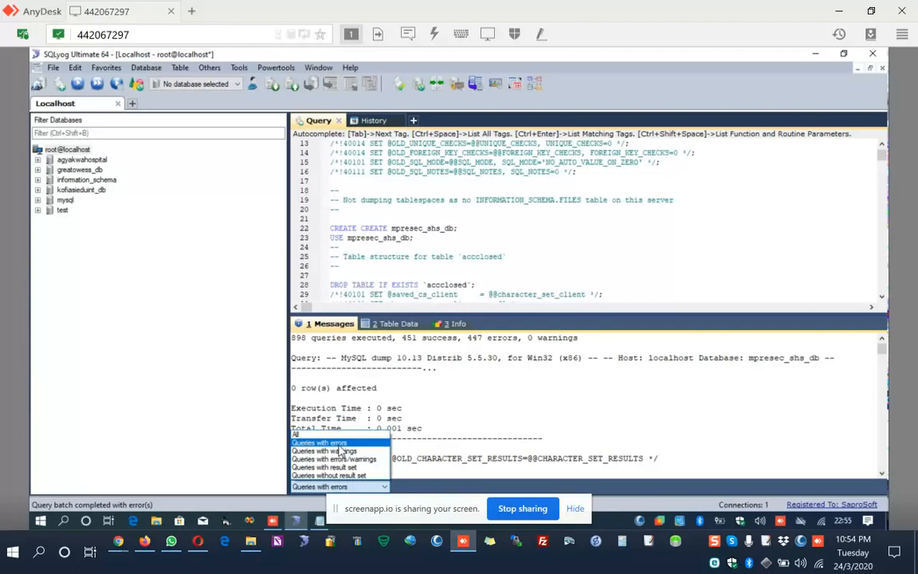
left_click(339, 444)
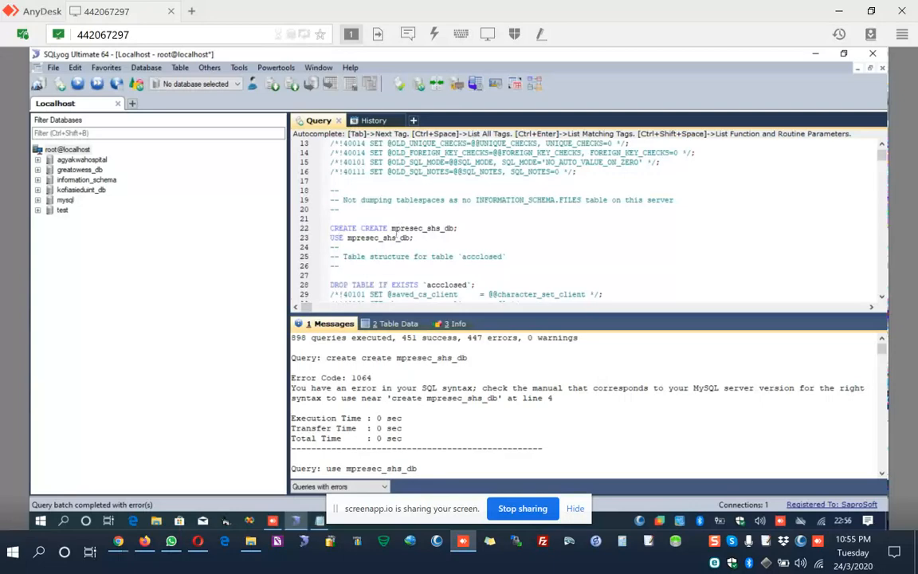
Correct the creation statement to CREATE DATABASE mpresec_shs_db; and execute all queries in the script again.
double_click(372, 228)
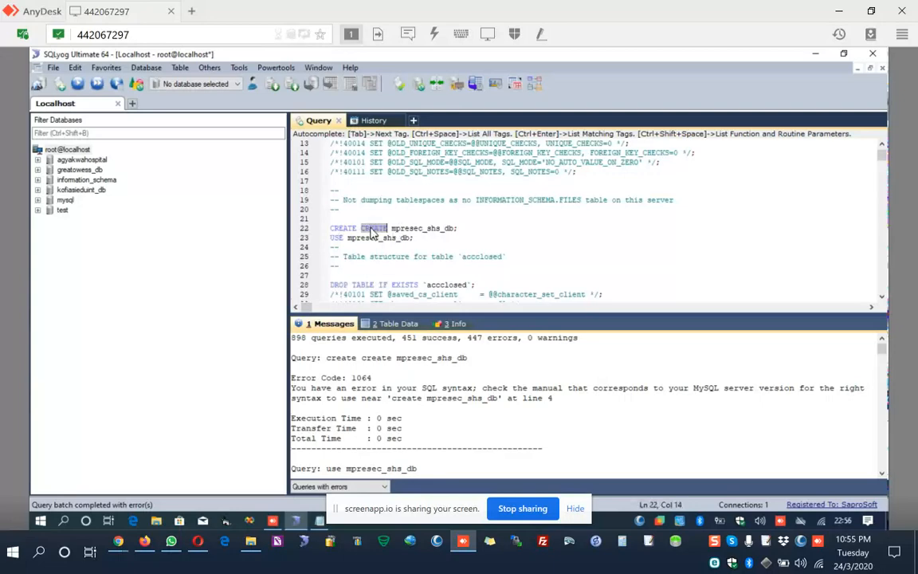
type("da")
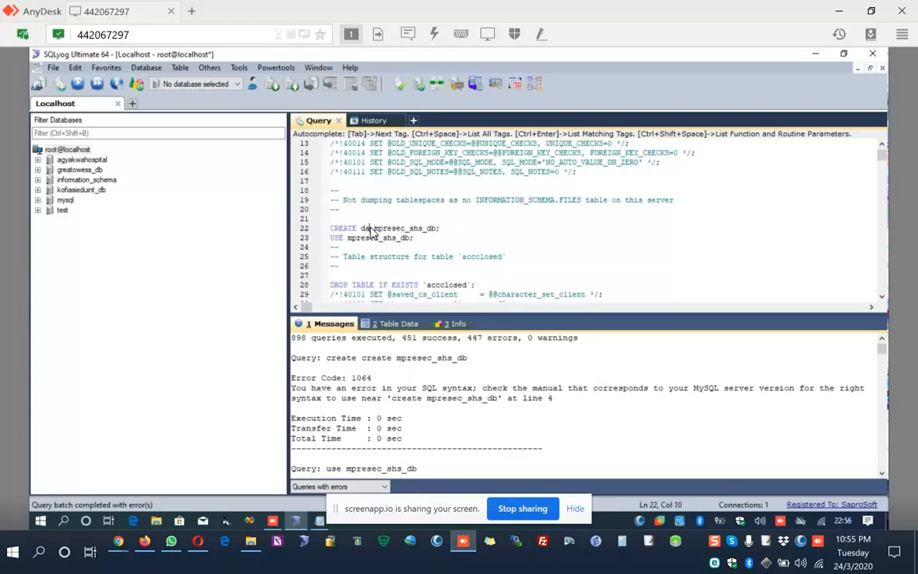
type("taba")
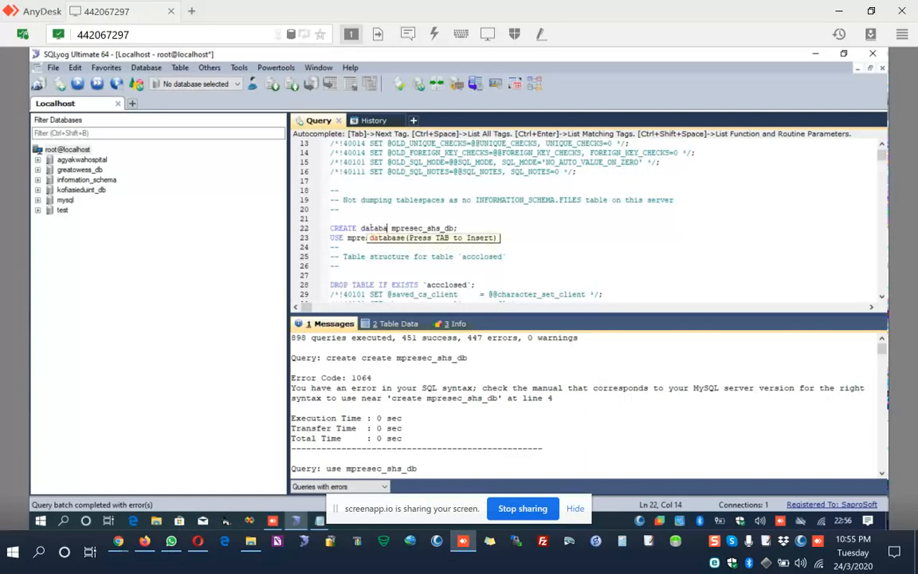
key("Tab")
key("Up")
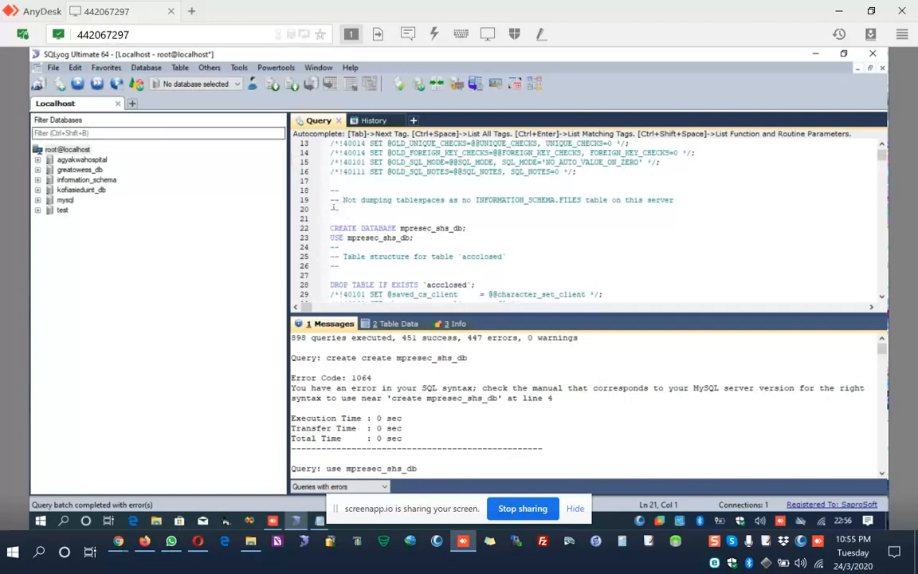
left_click(97, 83)
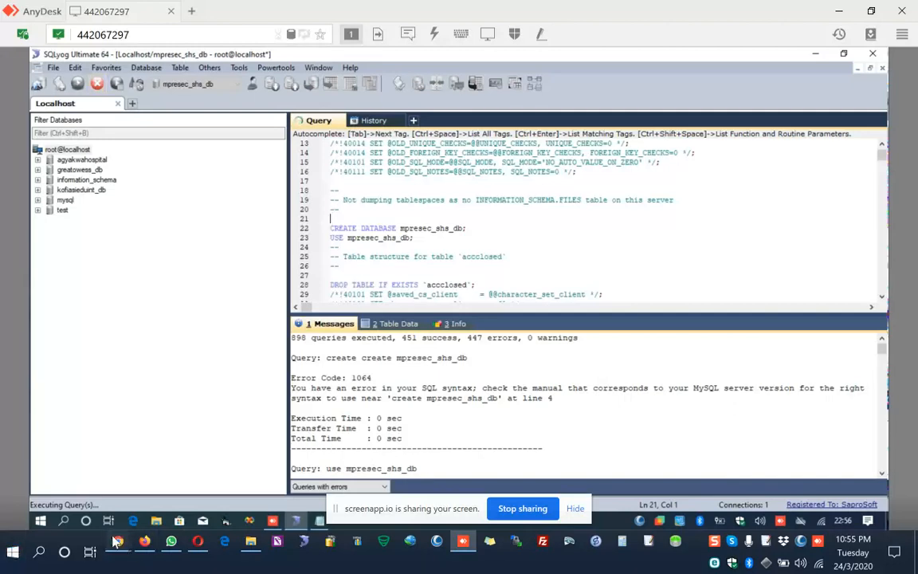
mouse_move(118, 541)
left_click(80, 434)
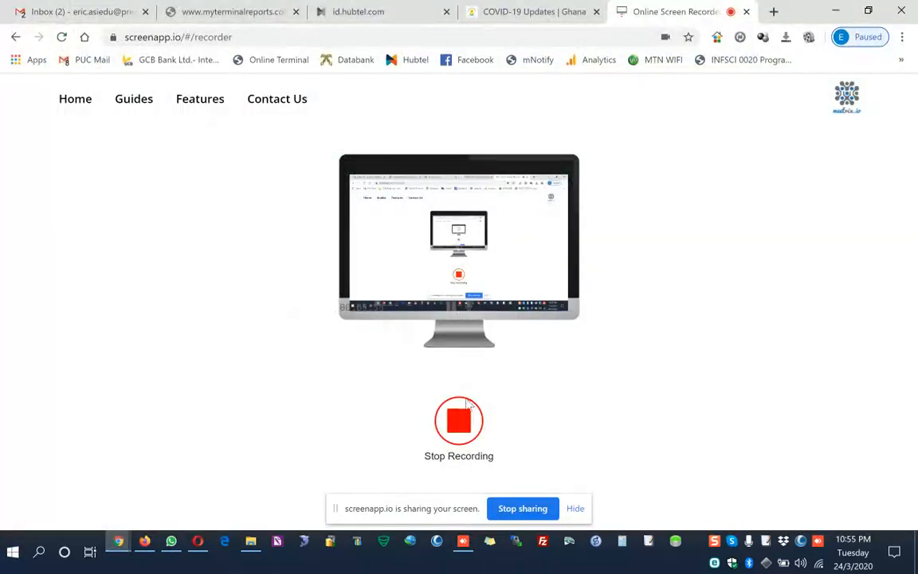